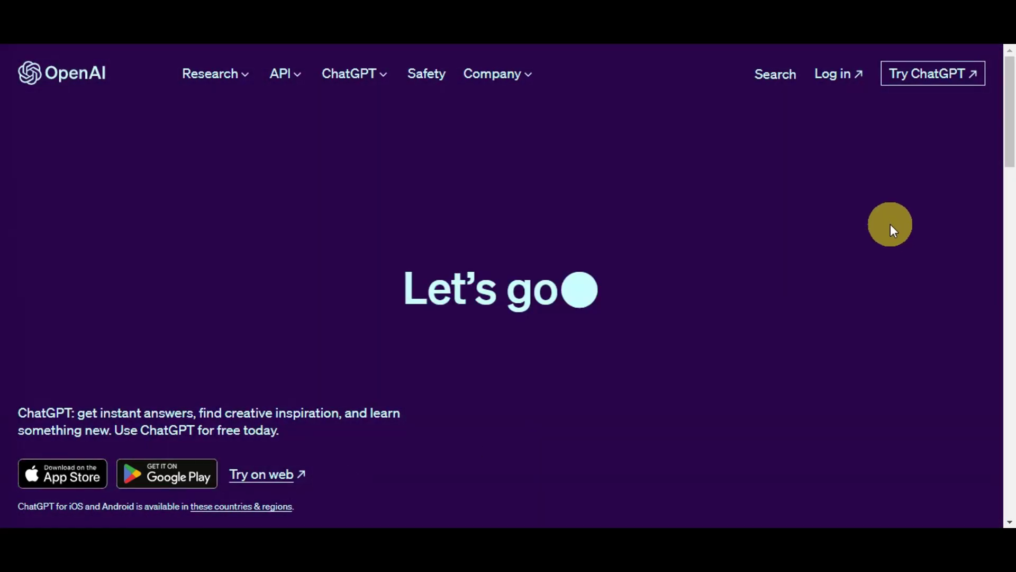
- Look through the OpenAI homepage, including the latest updates and the footer links
{"action": "scroll", "coordinate": [890, 224], "scroll_direction": "down", "scroll_amount": 4}
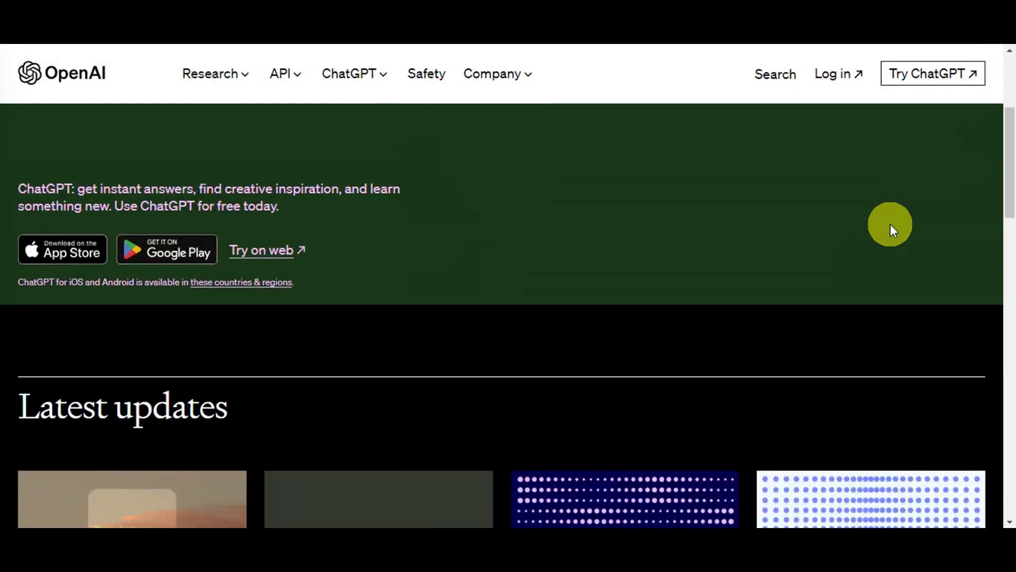
{"action": "scroll", "coordinate": [890, 224], "scroll_direction": "down", "scroll_amount": 2}
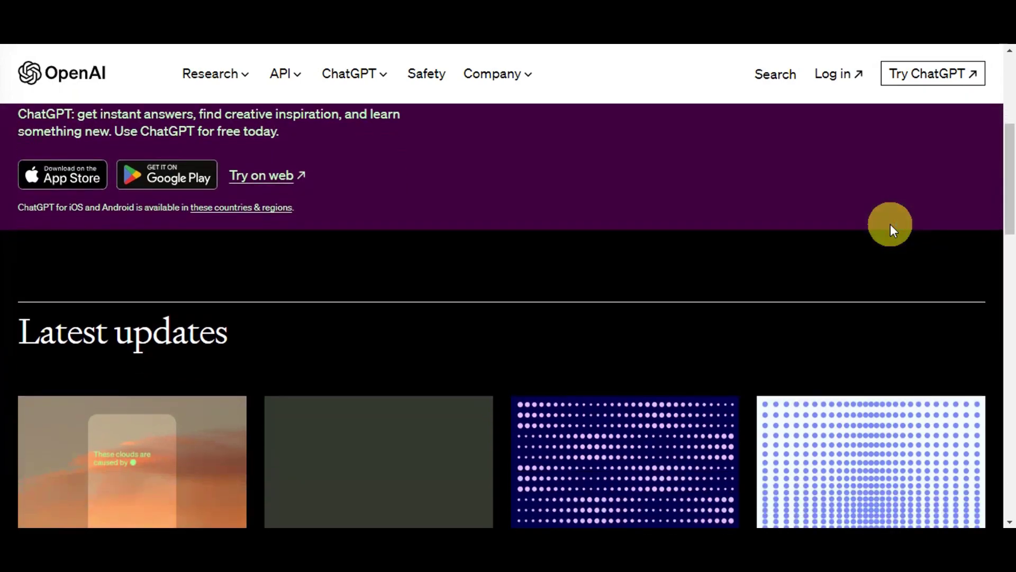
{"action": "scroll", "coordinate": [891, 224], "scroll_direction": "down", "scroll_amount": 3}
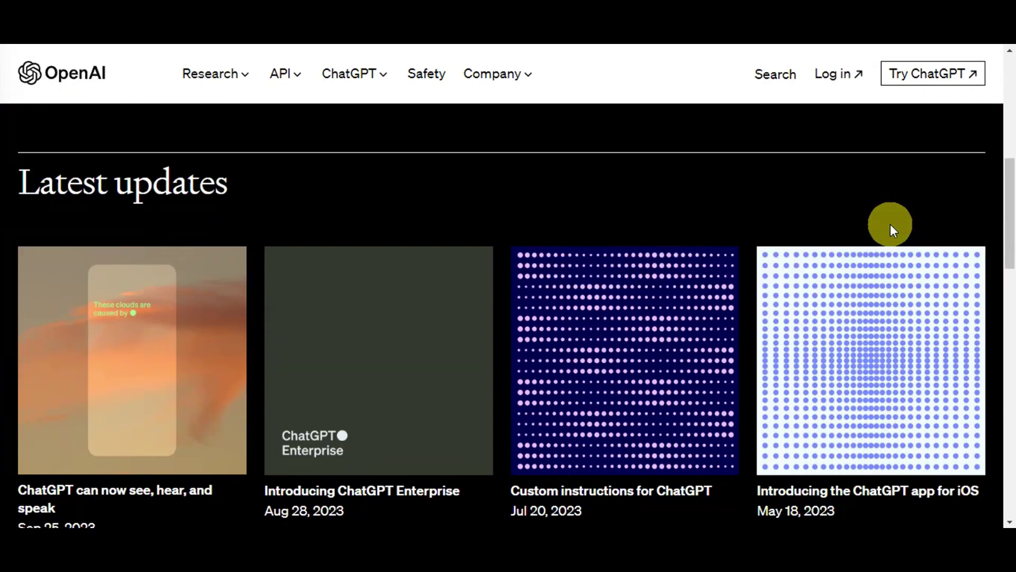
{"action": "scroll", "coordinate": [891, 224], "scroll_direction": "down", "scroll_amount": 2}
{"action": "scroll", "coordinate": [890, 225], "scroll_direction": "down", "scroll_amount": 2}
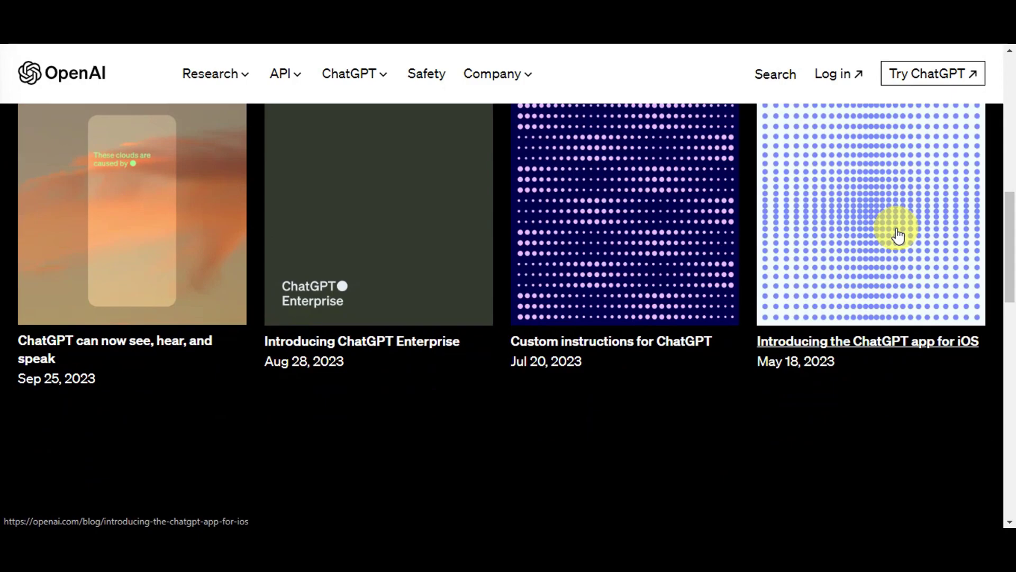
{"action": "scroll", "coordinate": [894, 228], "scroll_direction": "down", "scroll_amount": 2}
{"action": "scroll", "coordinate": [898, 236], "scroll_direction": "down", "scroll_amount": 3}
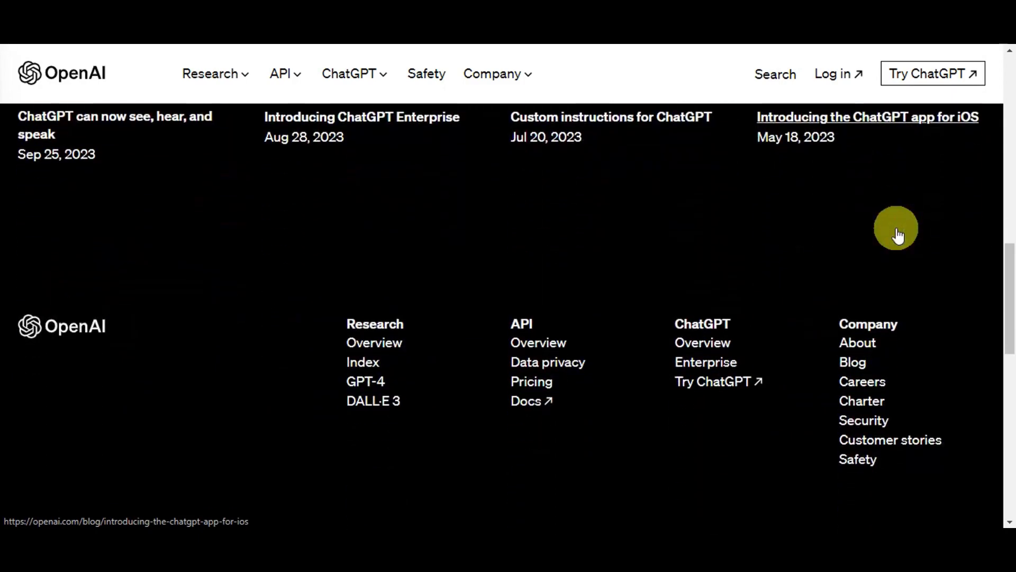
{"action": "scroll", "coordinate": [898, 235], "scroll_direction": "down", "scroll_amount": 2}
{"action": "scroll", "coordinate": [898, 235], "scroll_direction": "down", "scroll_amount": 1}
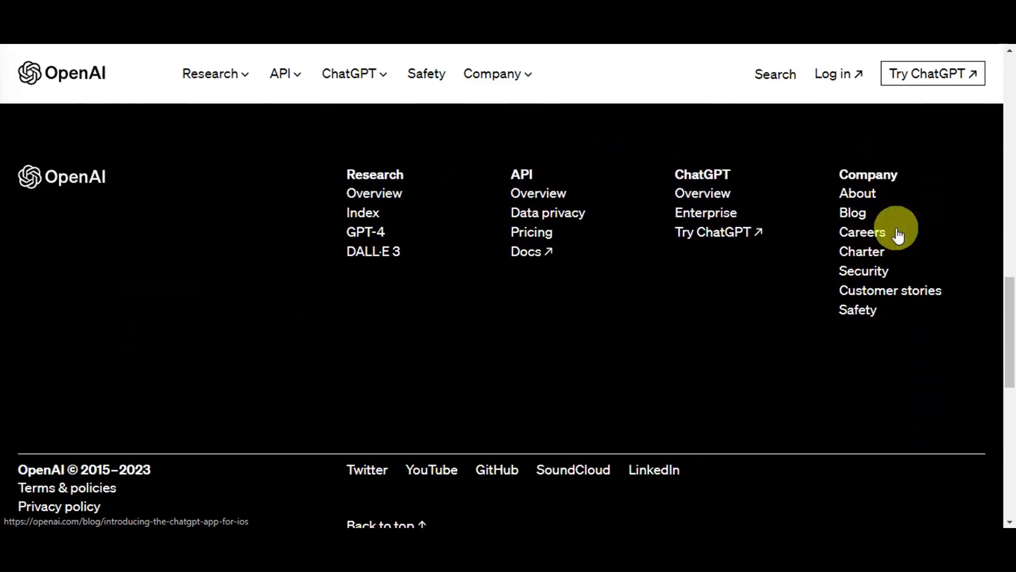
{"action": "scroll", "coordinate": [898, 235], "scroll_direction": "down", "scroll_amount": 3}
{"action": "scroll", "coordinate": [898, 236], "scroll_direction": "down", "scroll_amount": 2}
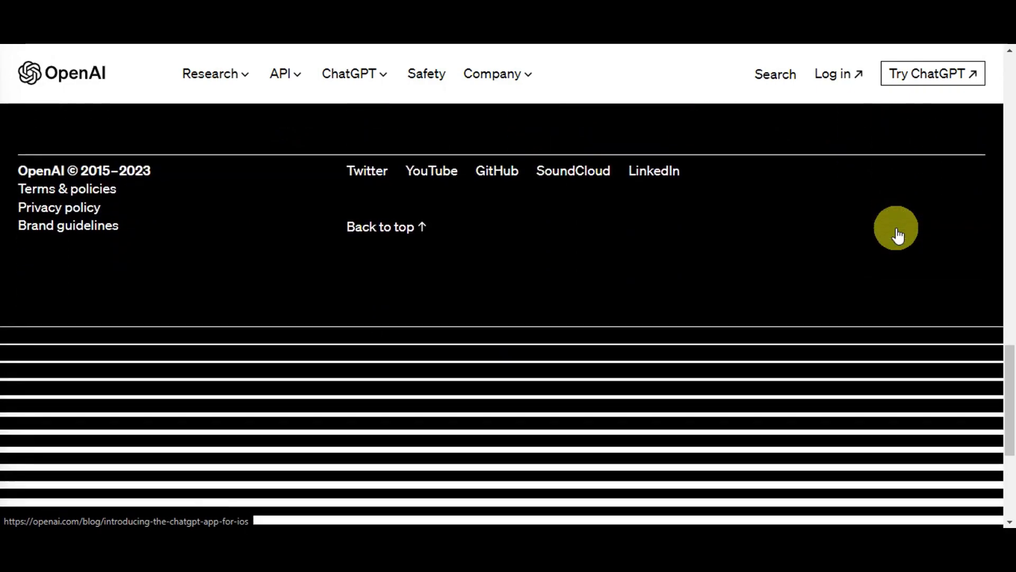
{"action": "scroll", "coordinate": [898, 236], "scroll_direction": "down", "scroll_amount": 1}
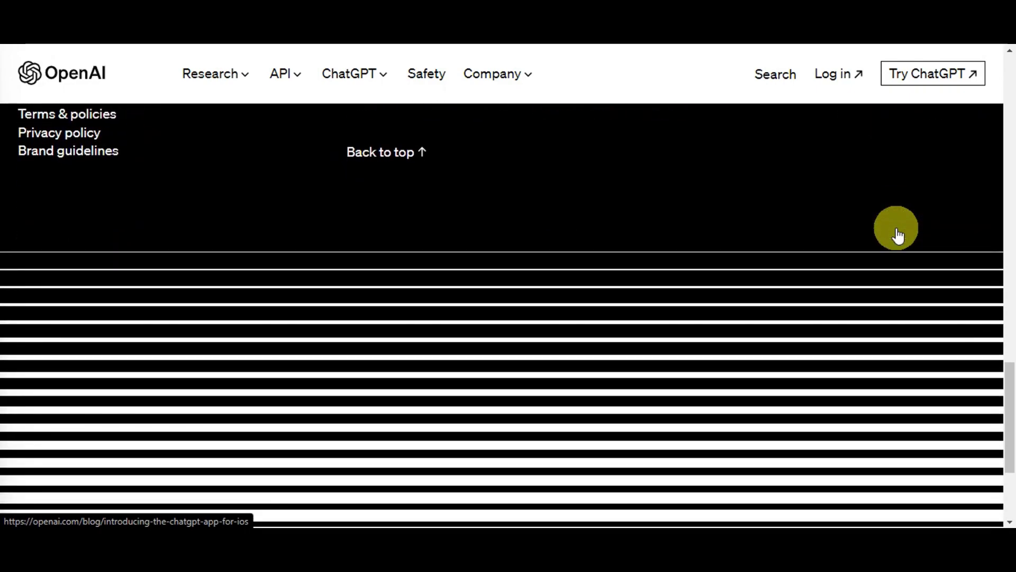
{"action": "scroll", "coordinate": [898, 235], "scroll_direction": "down", "scroll_amount": 2}
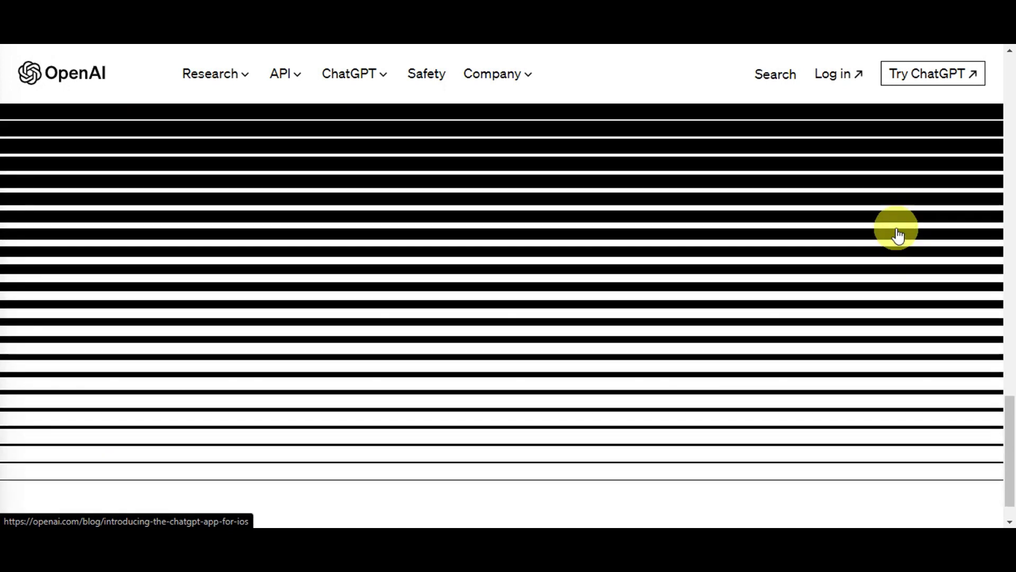
{"action": "scroll", "coordinate": [898, 236], "scroll_direction": "up", "scroll_amount": 7}
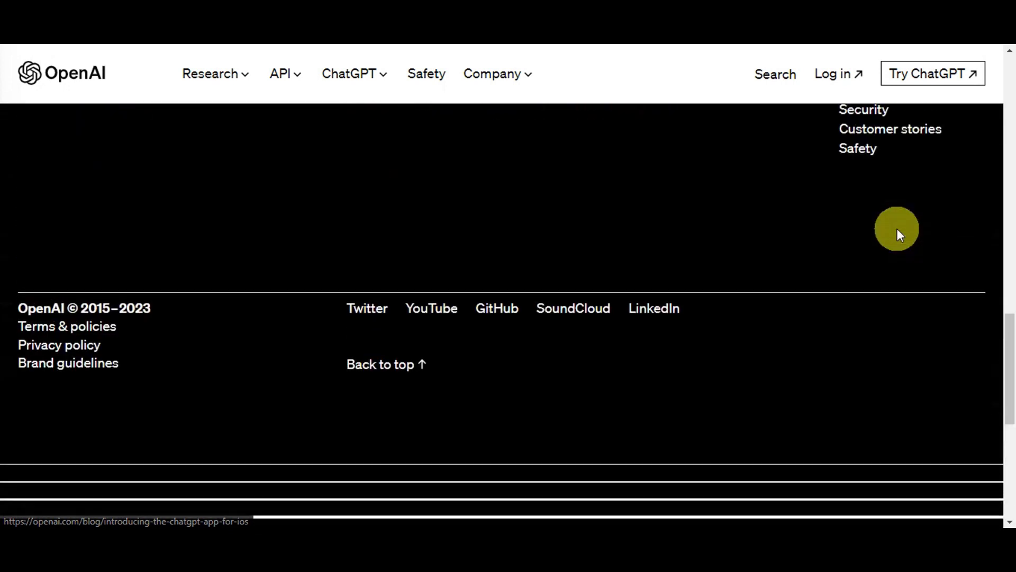
{"action": "scroll", "coordinate": [898, 227], "scroll_direction": "up", "scroll_amount": 4}
- Open ChatGPT and submit the prompt "Write a script of 30 to 50 words with interesting facts about your chosen animal"
{"action": "left_click", "coordinate": [898, 228]}
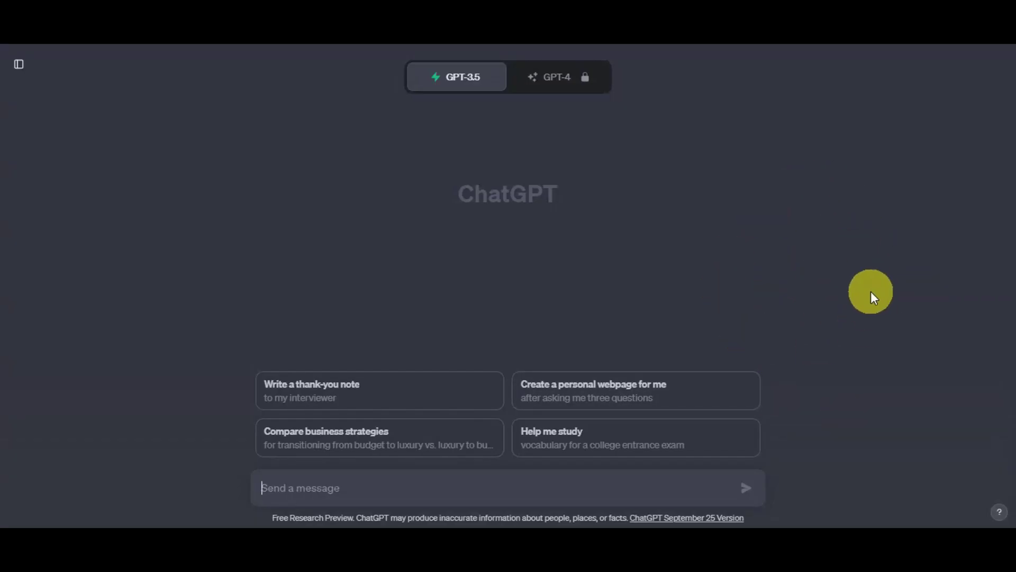
{"action": "mouse_move", "coordinate": [467, 91]}
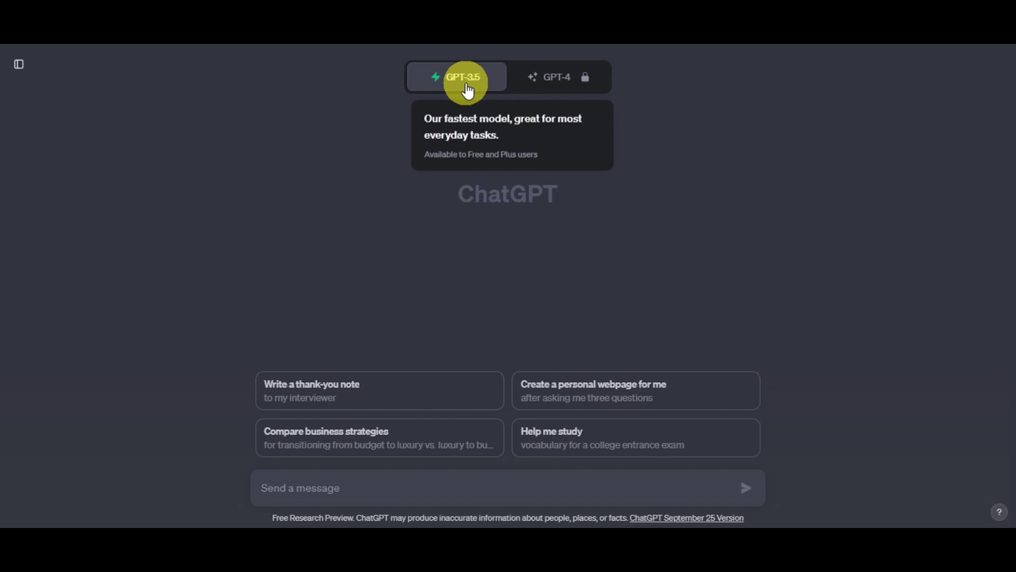
{"action": "mouse_move", "coordinate": [569, 94]}
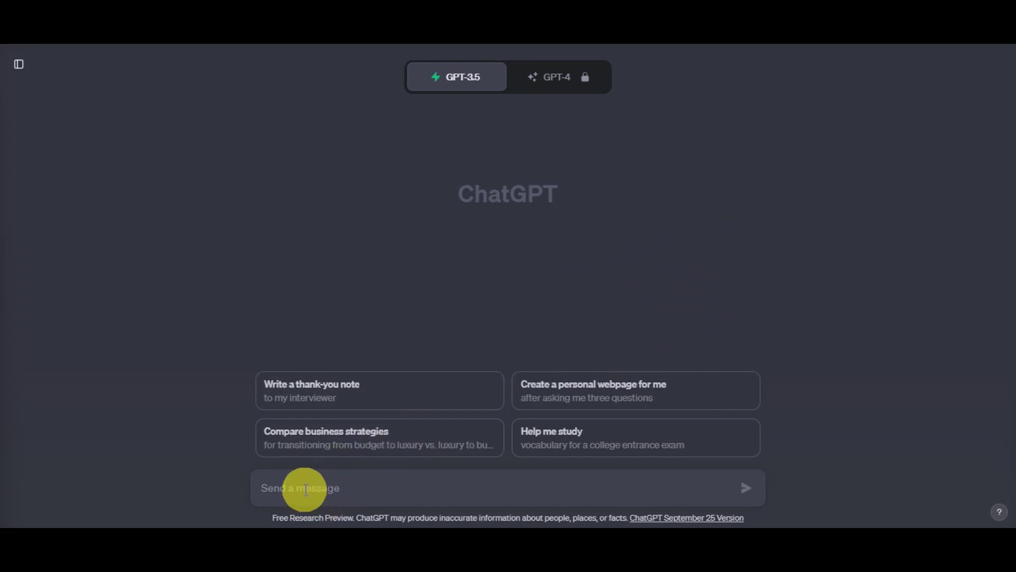
{"action": "left_click", "coordinate": [303, 486]}
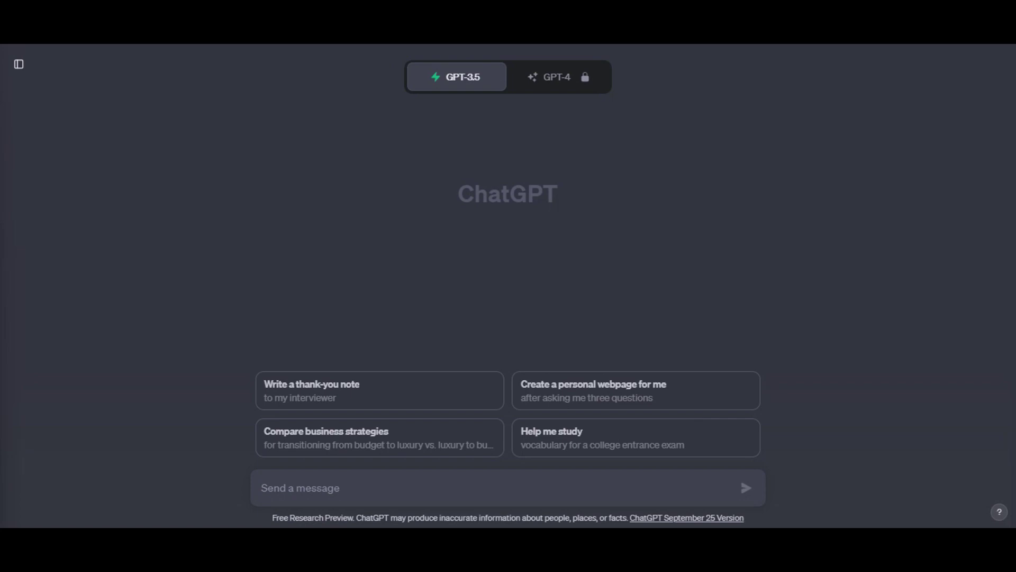
{"action": "left_click", "coordinate": [375, 488]}
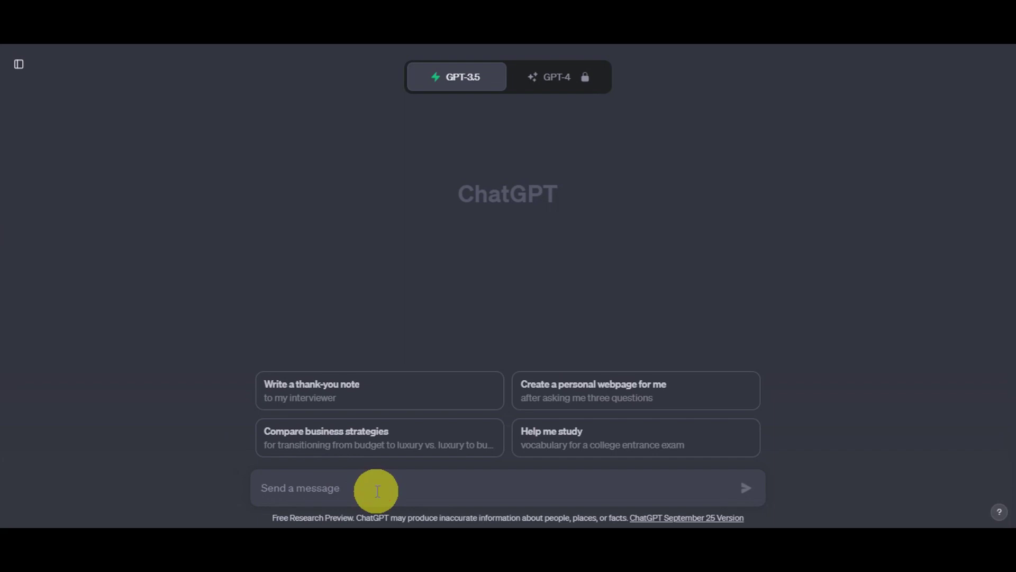
{"action": "type", "text": "Write a script of 30 to 50 words with interesting facts about your chosen animal"}
{"action": "left_click_drag", "start_coordinate": [337, 488], "coordinate": [380, 490]}
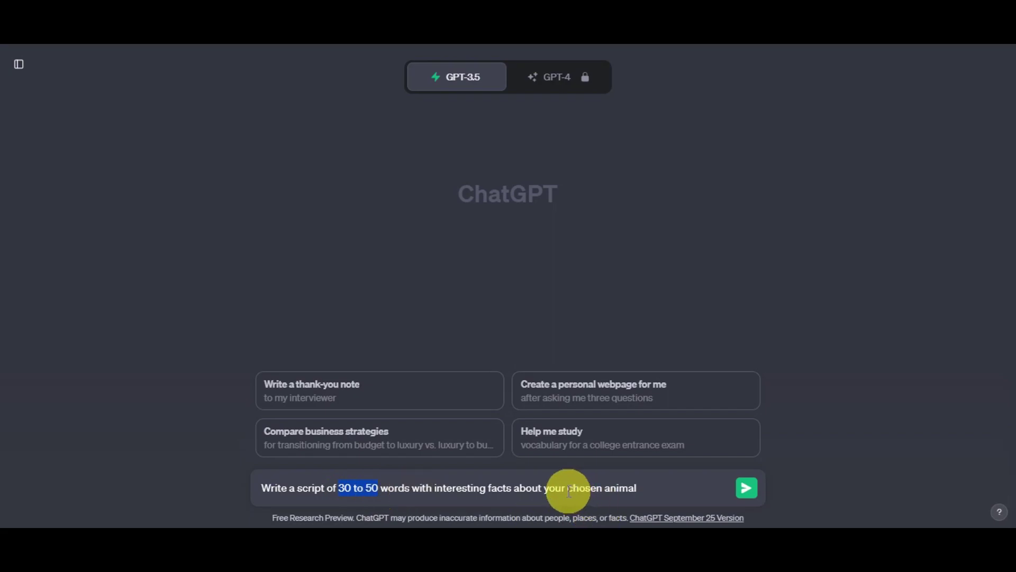
{"action": "left_click", "coordinate": [513, 488]}
{"action": "left_click_drag", "start_coordinate": [514, 488], "coordinate": [639, 488]}
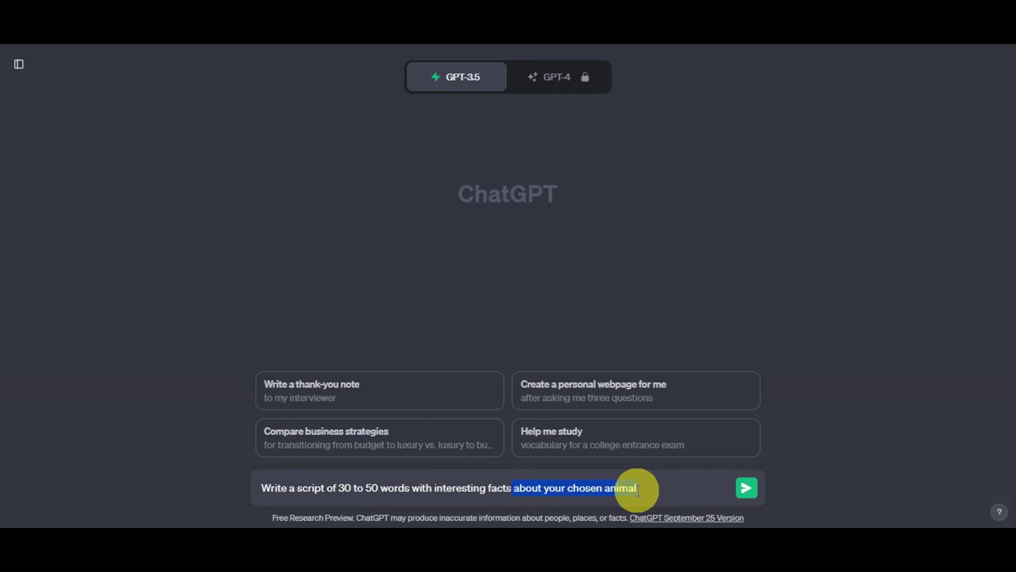
{"action": "left_click", "coordinate": [750, 493]}
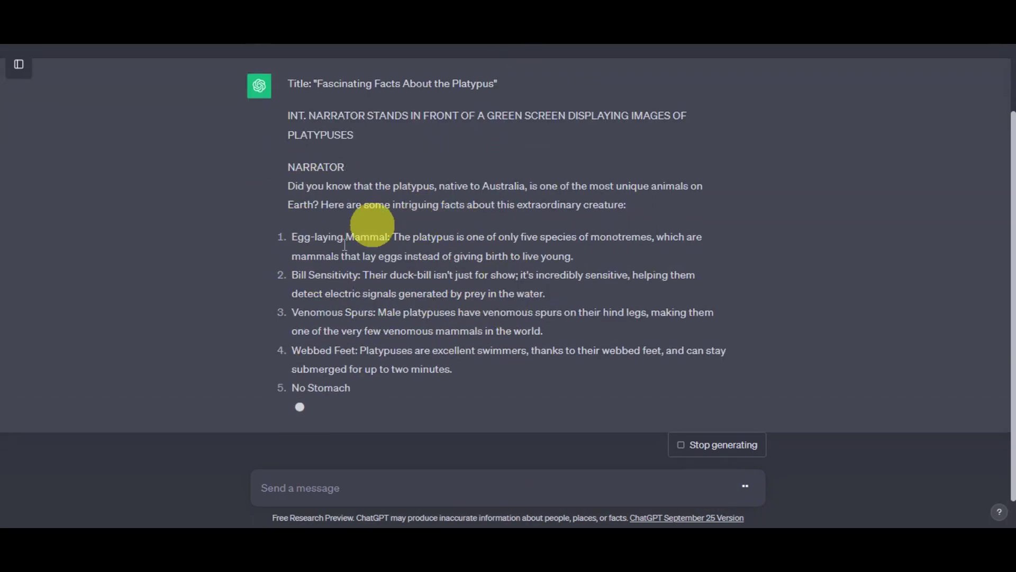
- Read through the generated script, examining its title, narrator parts and numbered animal facts
{"action": "scroll", "coordinate": [714, 272], "scroll_direction": "up", "scroll_amount": 3}
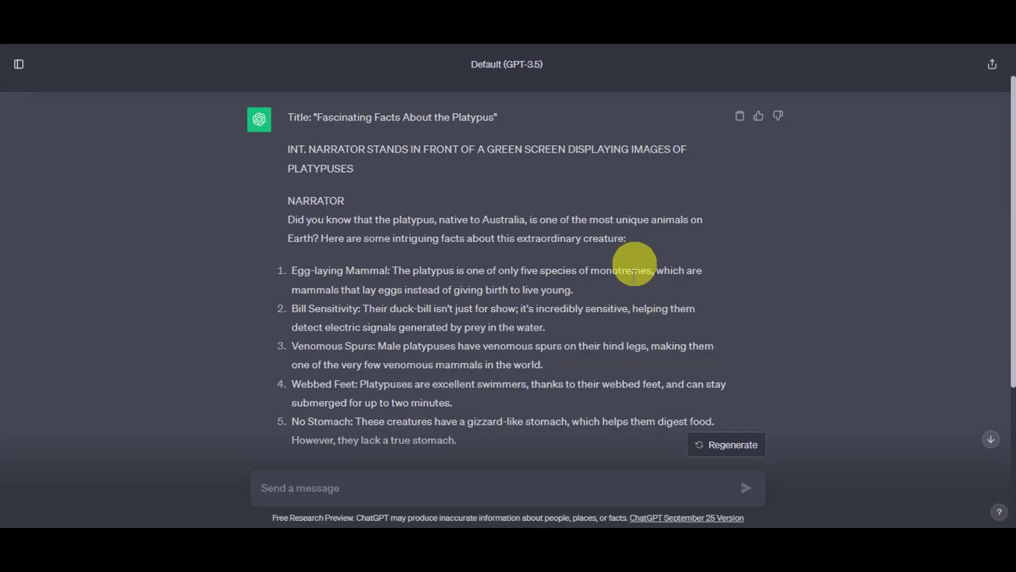
{"action": "scroll", "coordinate": [657, 251], "scroll_direction": "down", "scroll_amount": 2}
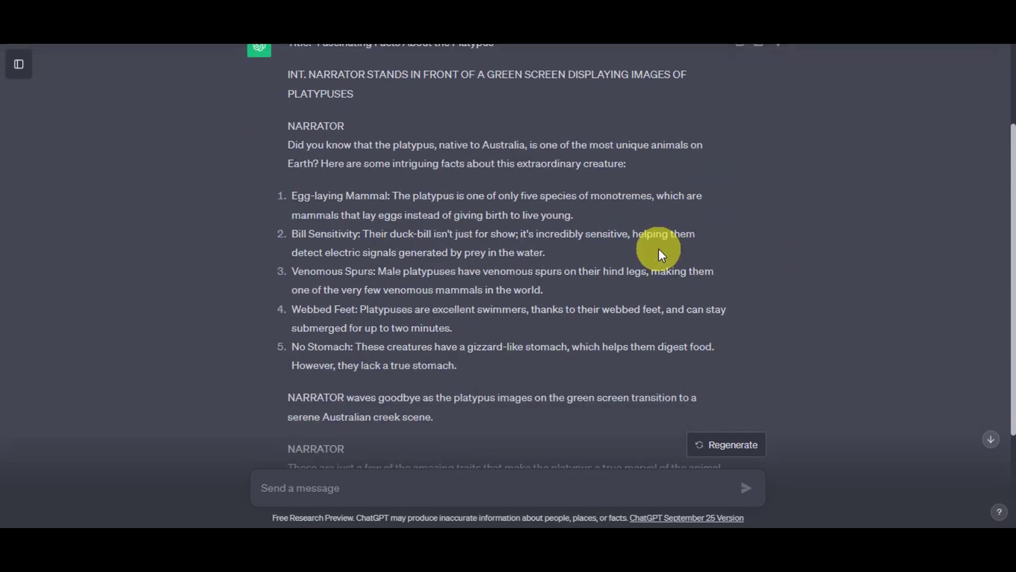
{"action": "scroll", "coordinate": [688, 291], "scroll_direction": "down", "scroll_amount": 1}
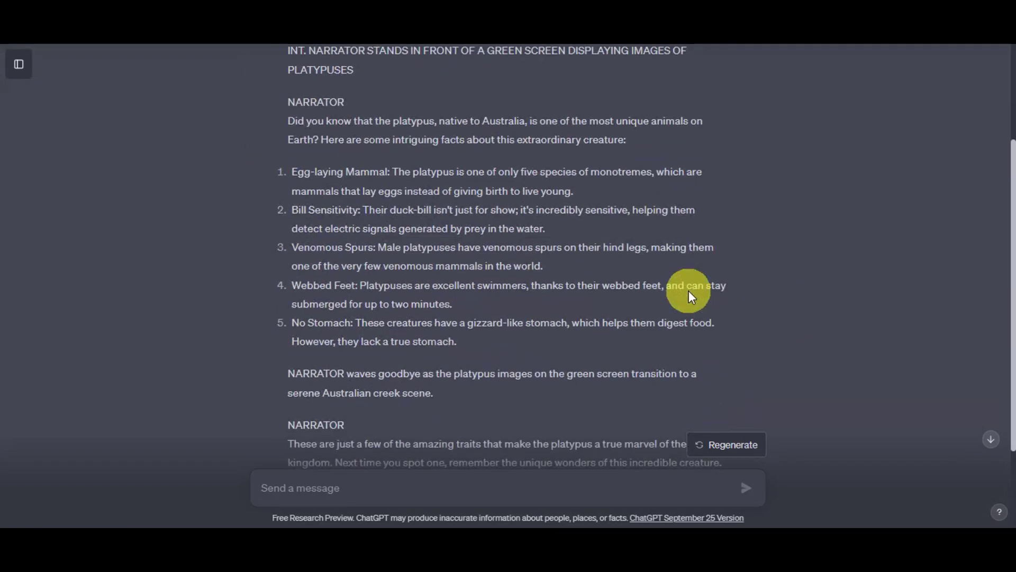
{"action": "scroll", "coordinate": [689, 296], "scroll_direction": "down", "scroll_amount": 2}
{"action": "double_click", "coordinate": [318, 298]}
{"action": "double_click", "coordinate": [290, 349]}
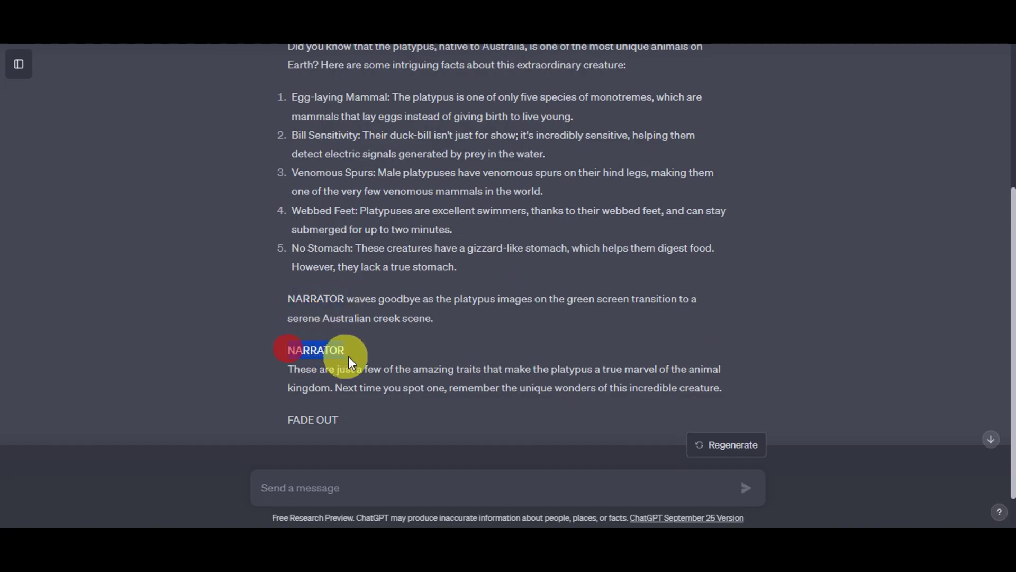
{"action": "scroll", "coordinate": [351, 363], "scroll_direction": "up", "scroll_amount": 4}
{"action": "left_click_drag", "start_coordinate": [272, 249], "coordinate": [354, 254]}
{"action": "left_click", "coordinate": [357, 248]}
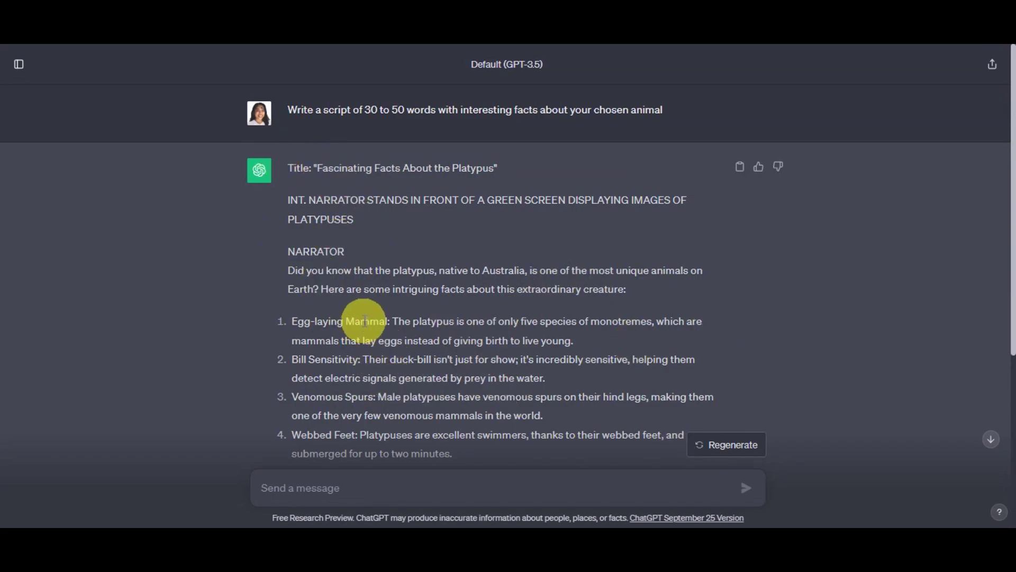
- Copy the generated platypus script and regenerate the response to get an alternative version
{"action": "left_click", "coordinate": [740, 169]}
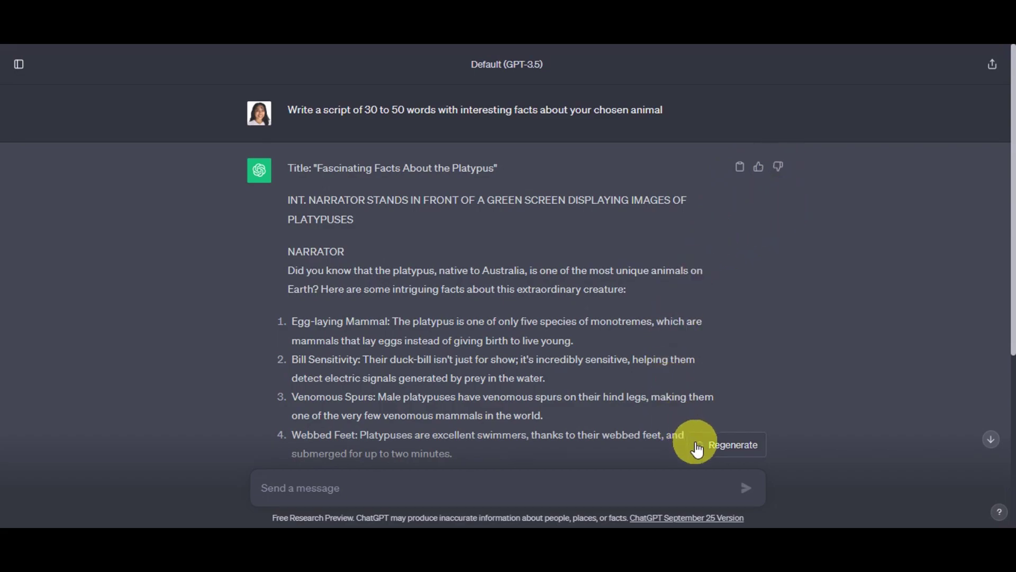
{"action": "left_click", "coordinate": [747, 446]}
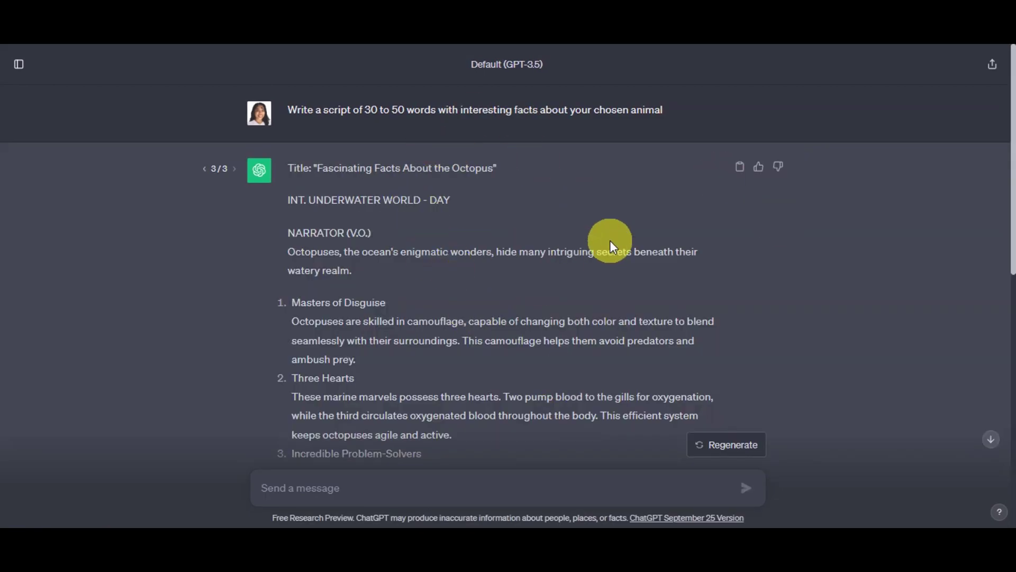
- Switch to the PlayHT website and read the homepage description of its AI text-to-speech voice generator
{"action": "left_click", "coordinate": [429, 21]}
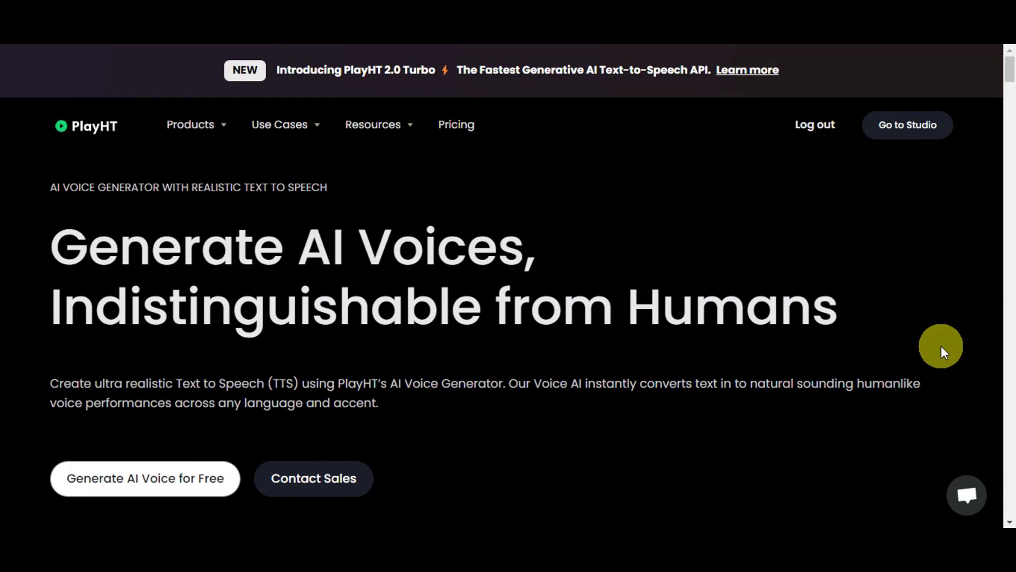
{"action": "scroll", "coordinate": [926, 301], "scroll_direction": "down", "scroll_amount": 2}
{"action": "scroll", "coordinate": [926, 302], "scroll_direction": "up", "scroll_amount": 2}
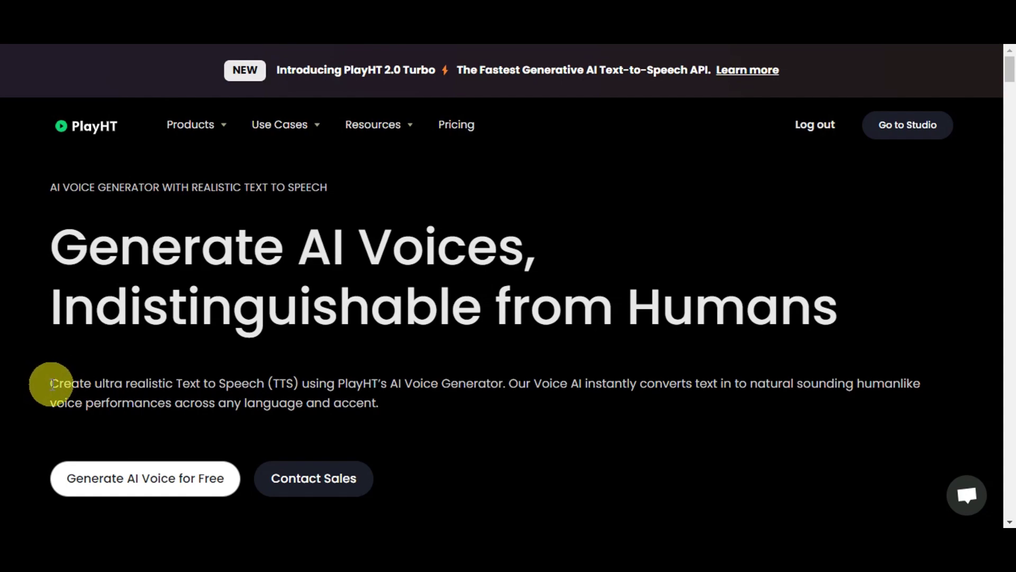
{"action": "left_click_drag", "start_coordinate": [79, 383], "coordinate": [299, 383]}
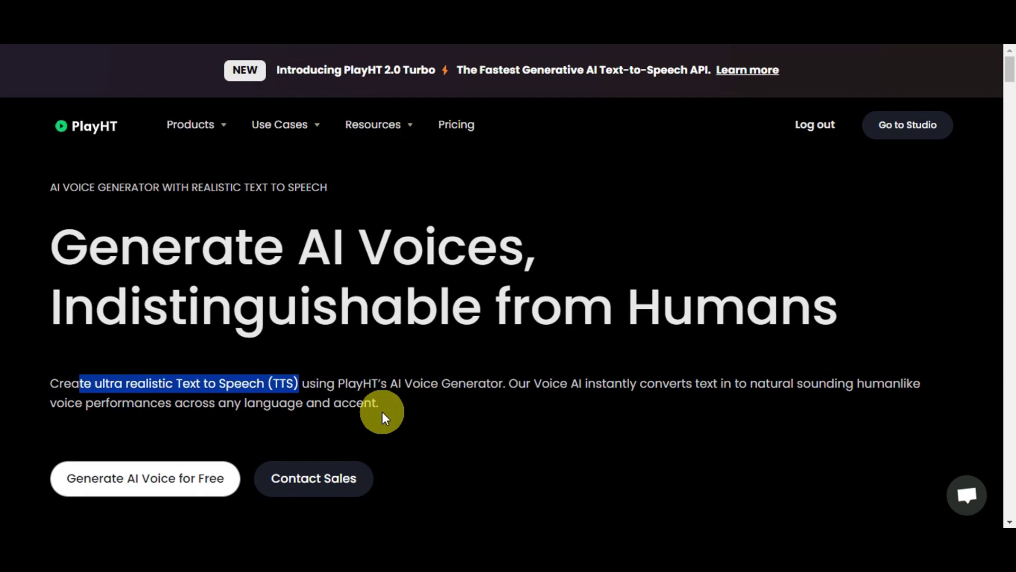
{"action": "left_click", "coordinate": [570, 404]}
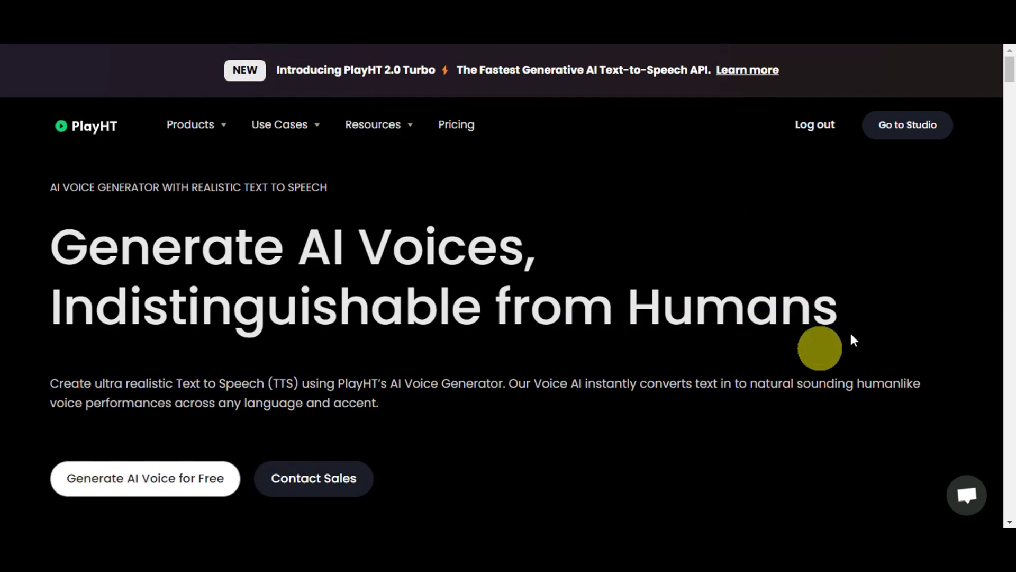
- Open the free AI voice sign-up page and review the registration form's fields and sign-up options
{"action": "left_click", "coordinate": [179, 489]}
{"action": "scroll", "coordinate": [490, 261], "scroll_direction": "down", "scroll_amount": 2}
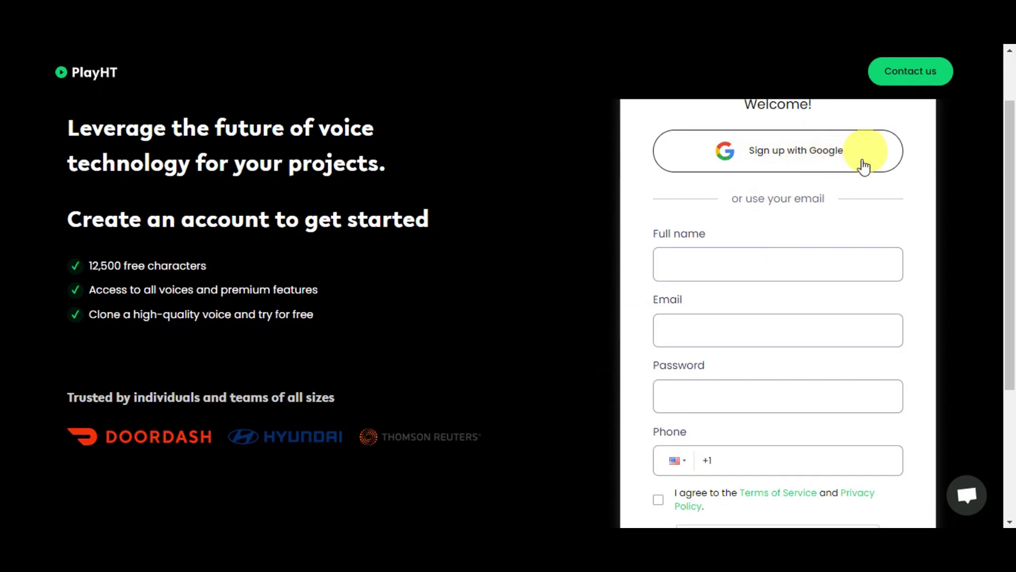
{"action": "scroll", "coordinate": [864, 166], "scroll_direction": "down", "scroll_amount": 2}
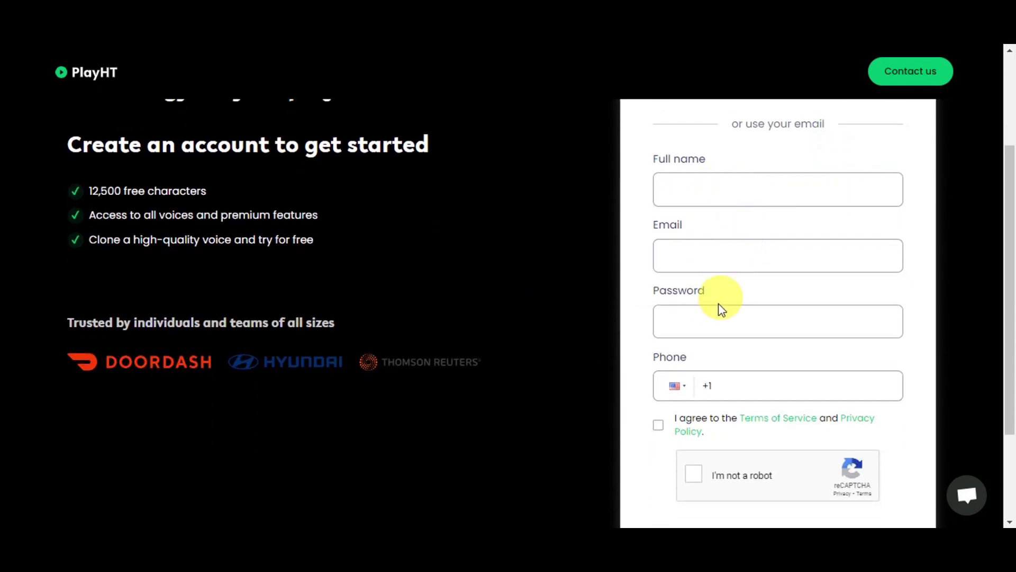
{"action": "scroll", "coordinate": [728, 323], "scroll_direction": "down", "scroll_amount": 2}
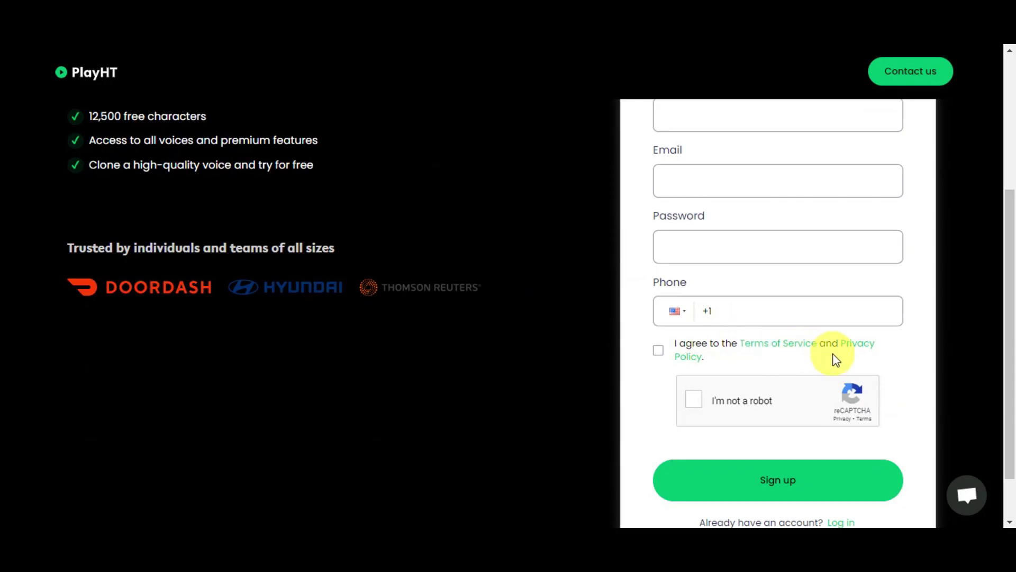
{"action": "scroll", "coordinate": [780, 497], "scroll_direction": "down", "scroll_amount": 2}
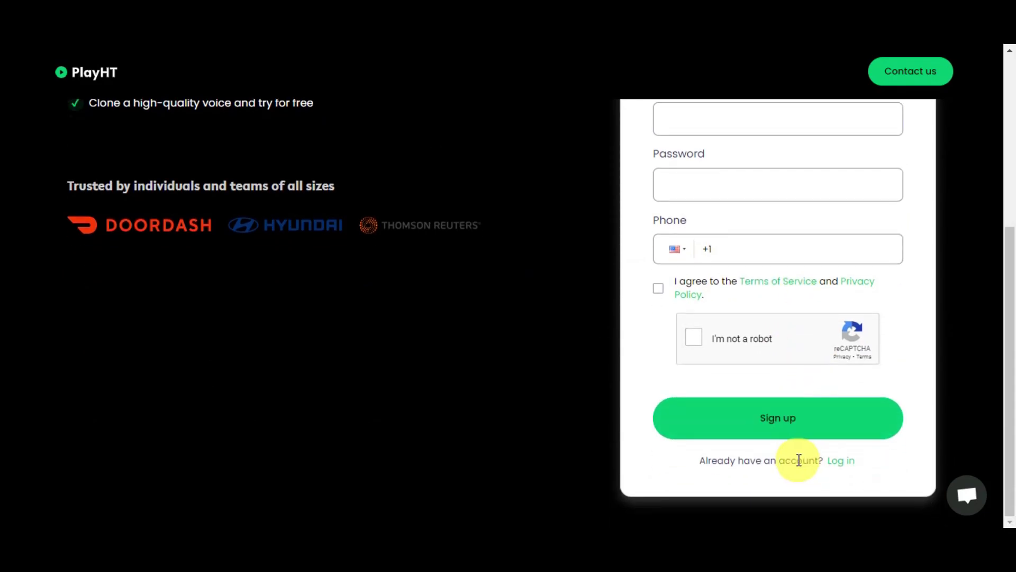
{"action": "scroll", "coordinate": [818, 464], "scroll_direction": "up", "scroll_amount": 8}
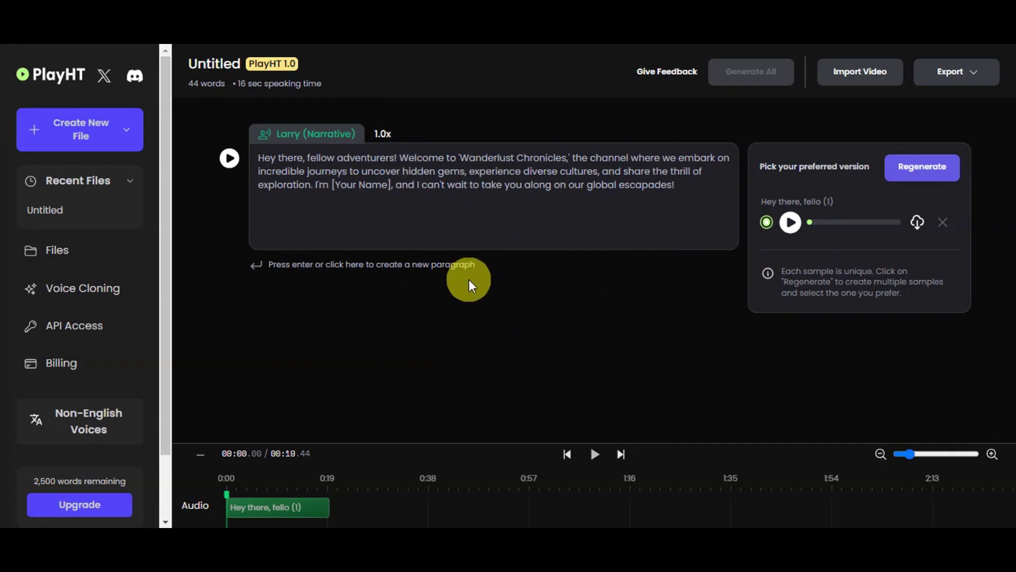
- Replace the sample text with the "Fascinating Facts About the Octopus" script and generate speech for its closing "FADE OUT." paragraph
{"action": "left_click_drag", "start_coordinate": [680, 184], "coordinate": [249, 161]}
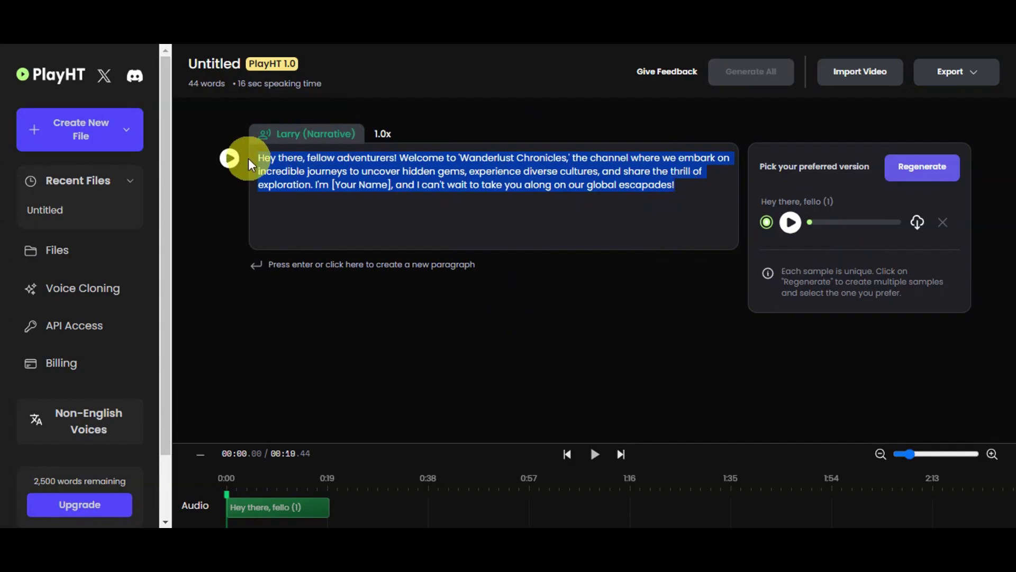
{"action": "key", "text": "BackSpace"}
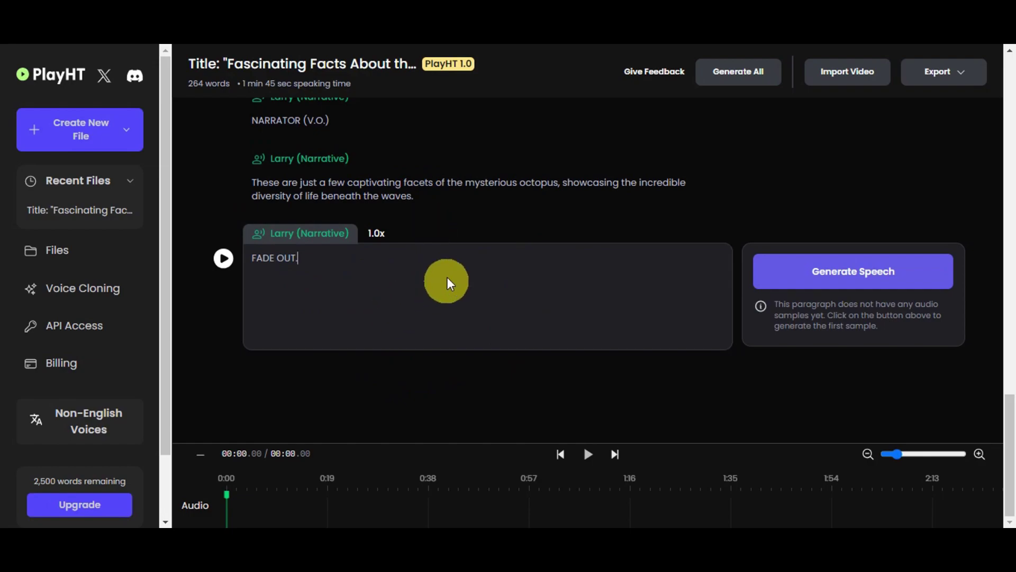
{"action": "left_click", "coordinate": [794, 272]}
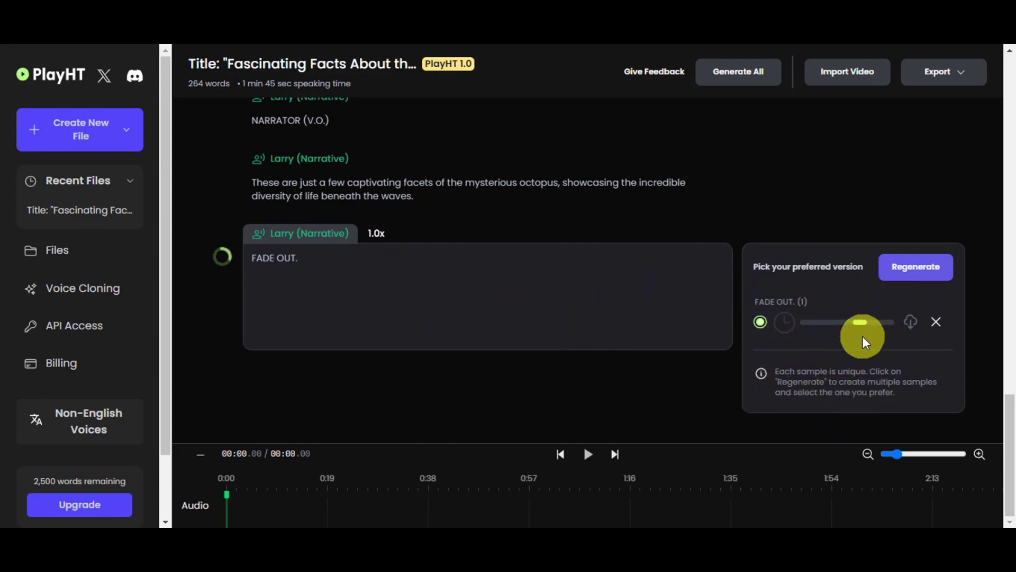
{"action": "left_click", "coordinate": [759, 321]}
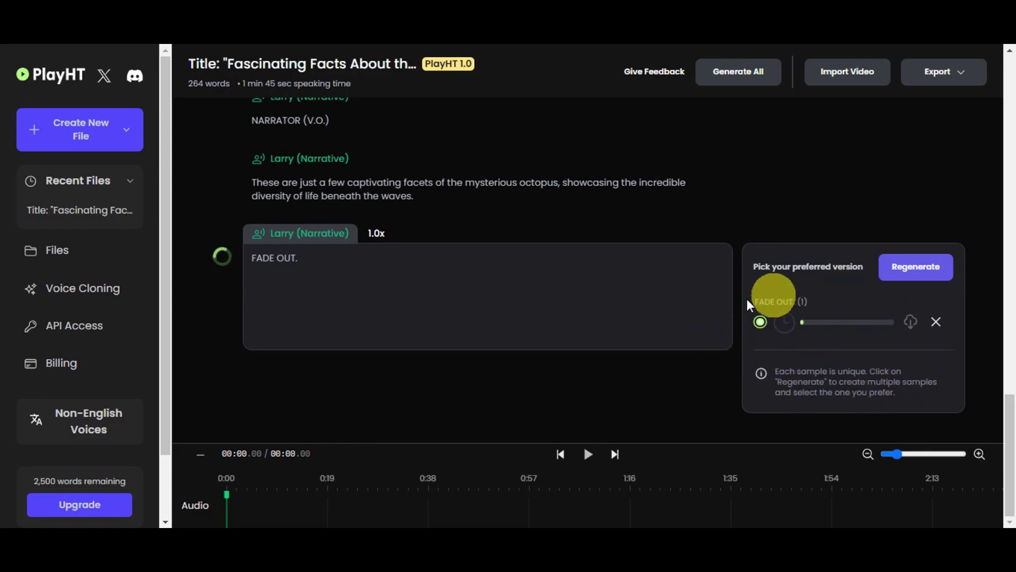
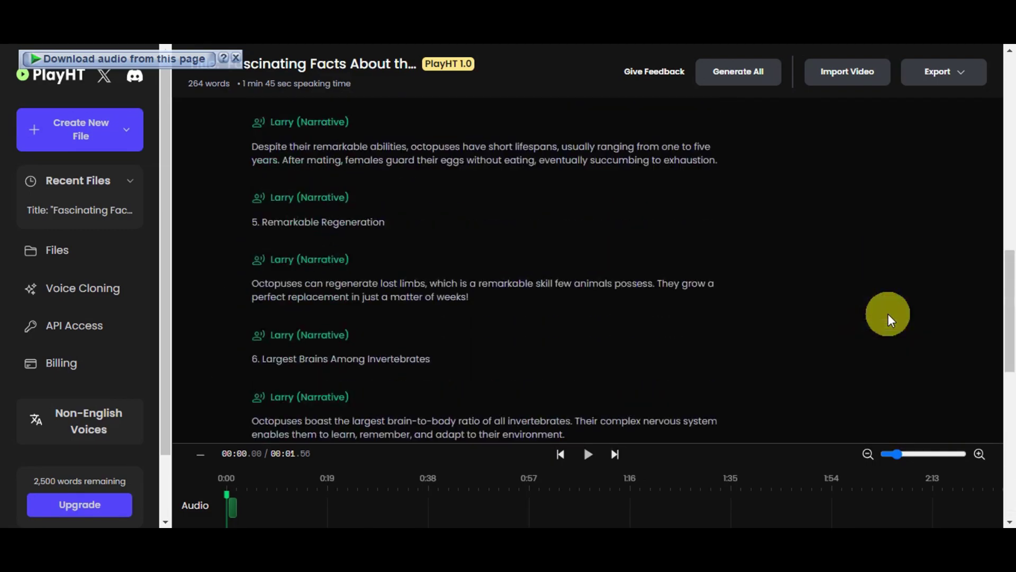
- Generate speech for the script's title, "INT. UNDERWATER WORLD - DAY" and first "NARRATOR (V.O.)" paragraphs
{"action": "scroll", "coordinate": [891, 319], "scroll_direction": "up", "scroll_amount": 5}
{"action": "scroll", "coordinate": [888, 317], "scroll_direction": "up", "scroll_amount": 5}
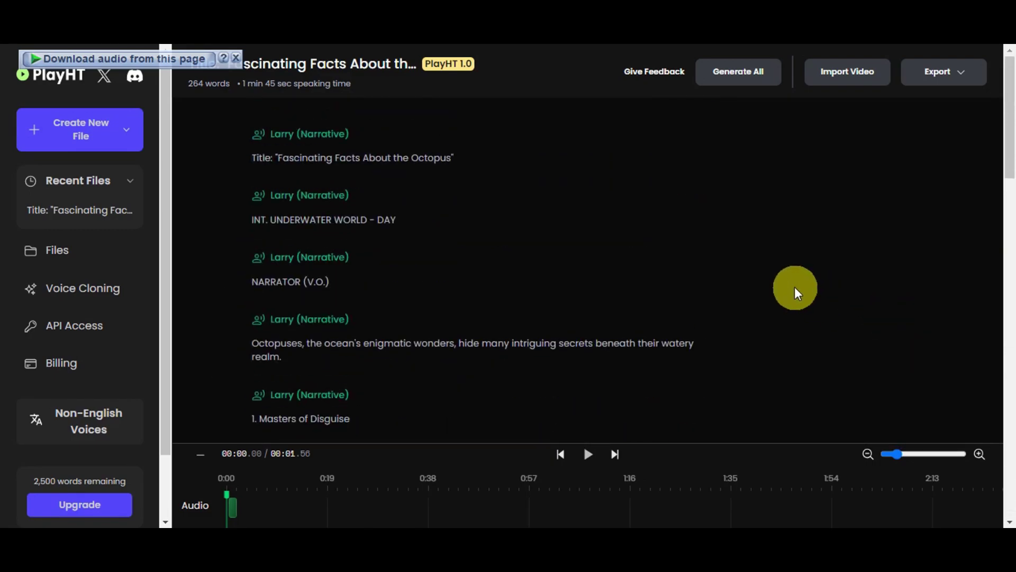
{"action": "left_click", "coordinate": [526, 161]}
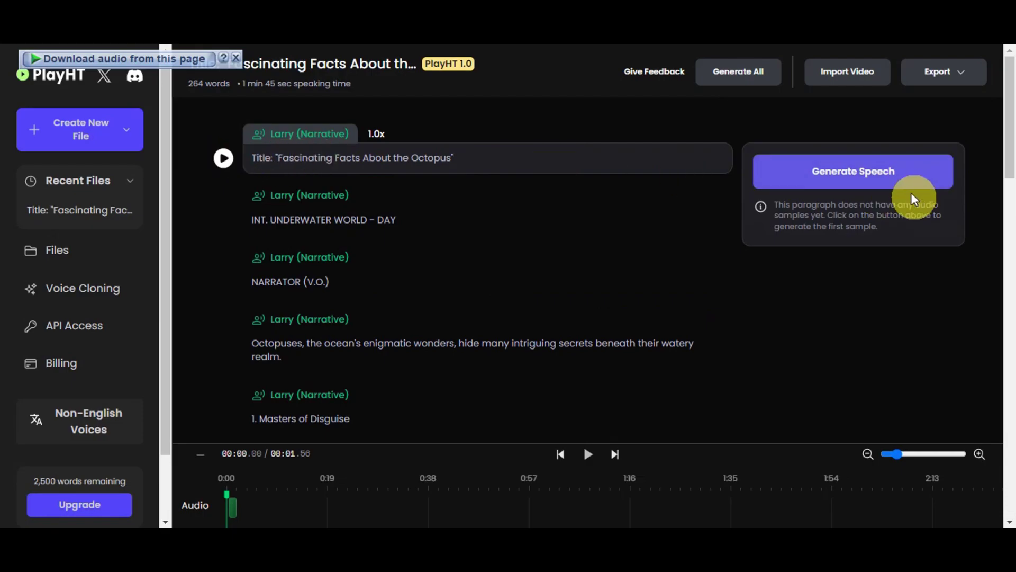
{"action": "left_click", "coordinate": [878, 170]}
{"action": "left_click", "coordinate": [476, 222]}
{"action": "left_click", "coordinate": [844, 235]}
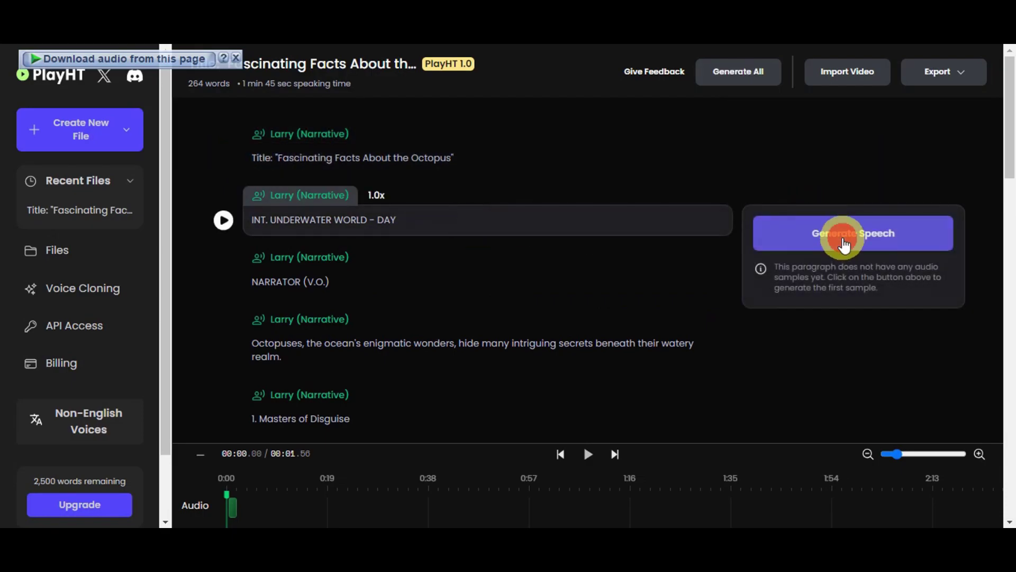
{"action": "left_click", "coordinate": [625, 286]}
{"action": "left_click", "coordinate": [841, 296]}
- Generate speech for the following paragraphs through "EXT. UNDERWATER WORLD - DAY", including all remaining updated paragraphs at once
{"action": "scroll", "coordinate": [601, 215], "scroll_direction": "down", "scroll_amount": 10}
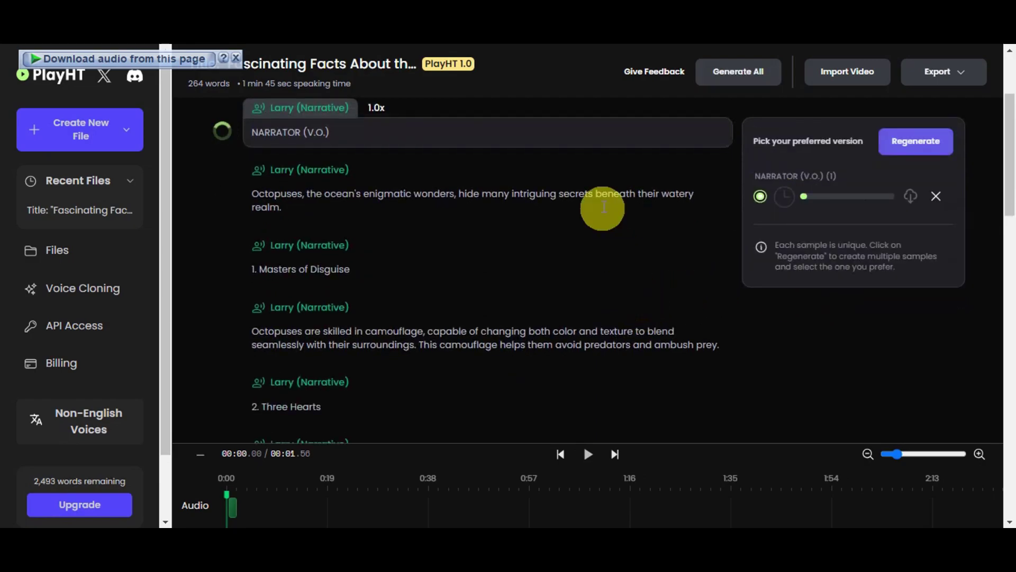
{"action": "left_click", "coordinate": [500, 233]}
{"action": "left_click", "coordinate": [791, 303]}
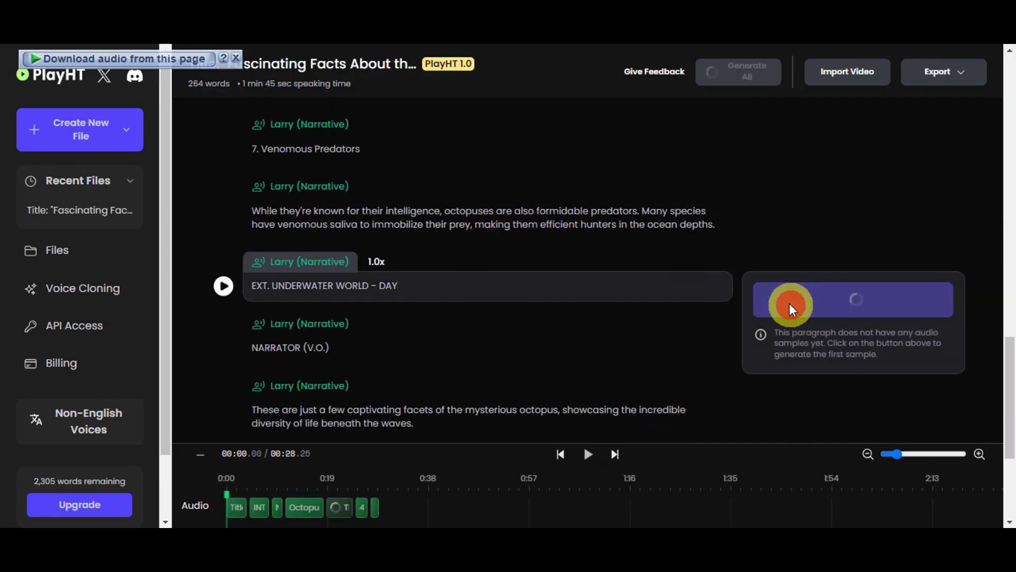
{"action": "scroll", "coordinate": [560, 245], "scroll_direction": "down", "scroll_amount": 1}
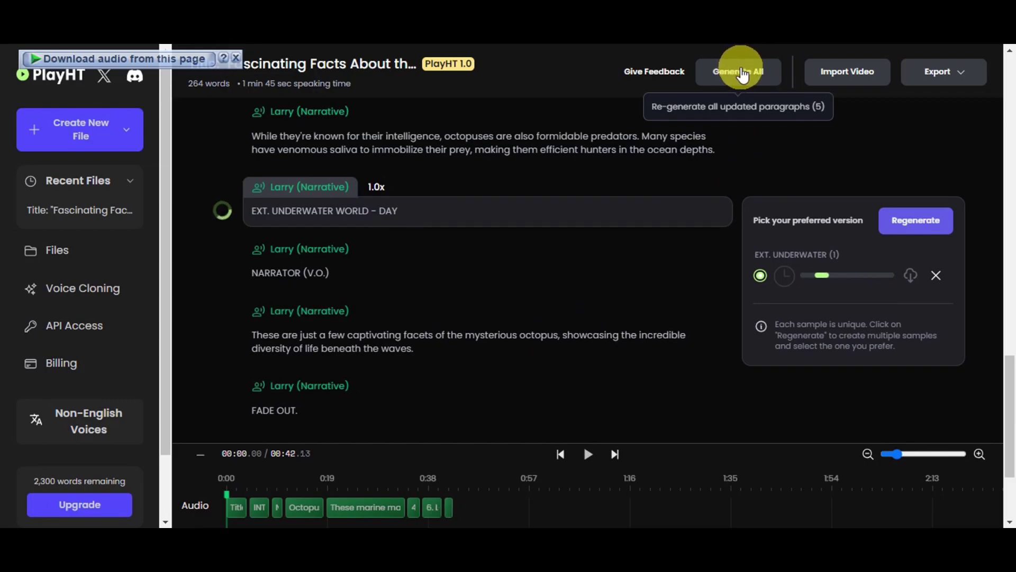
{"action": "left_click", "coordinate": [741, 73]}
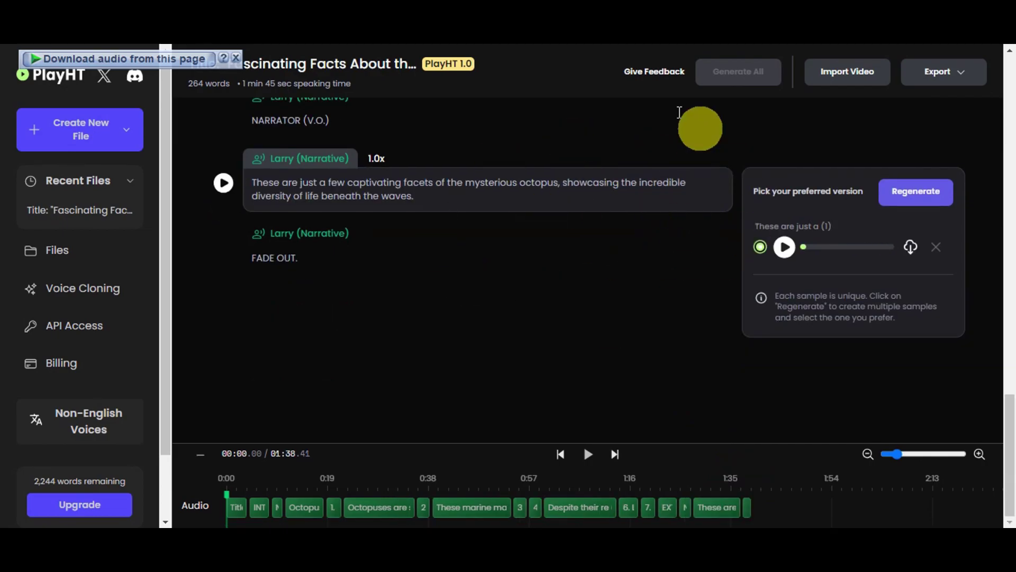
- Try to export the whole voiceover as a single audio file
{"action": "left_click", "coordinate": [929, 85]}
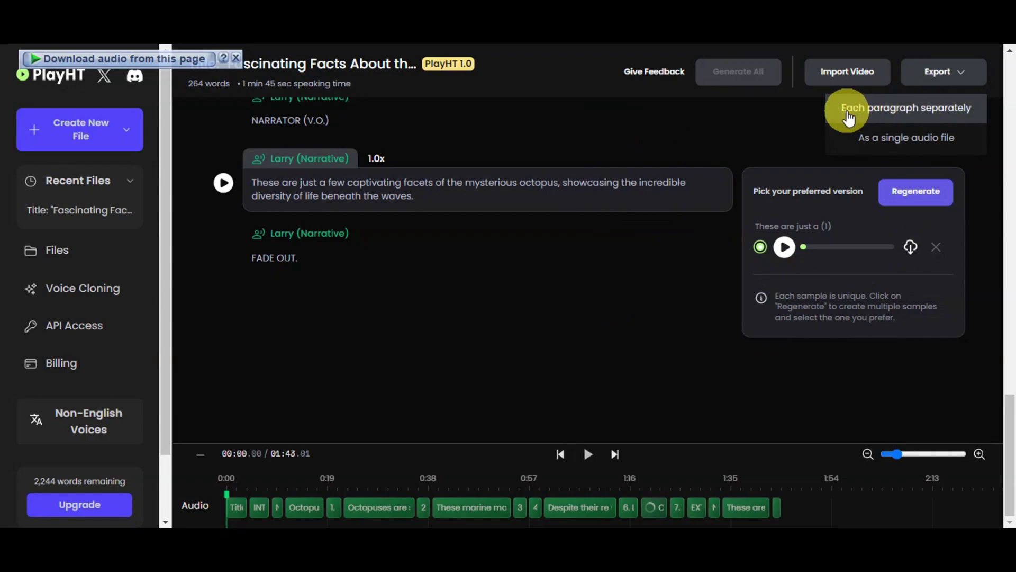
{"action": "left_click", "coordinate": [910, 139]}
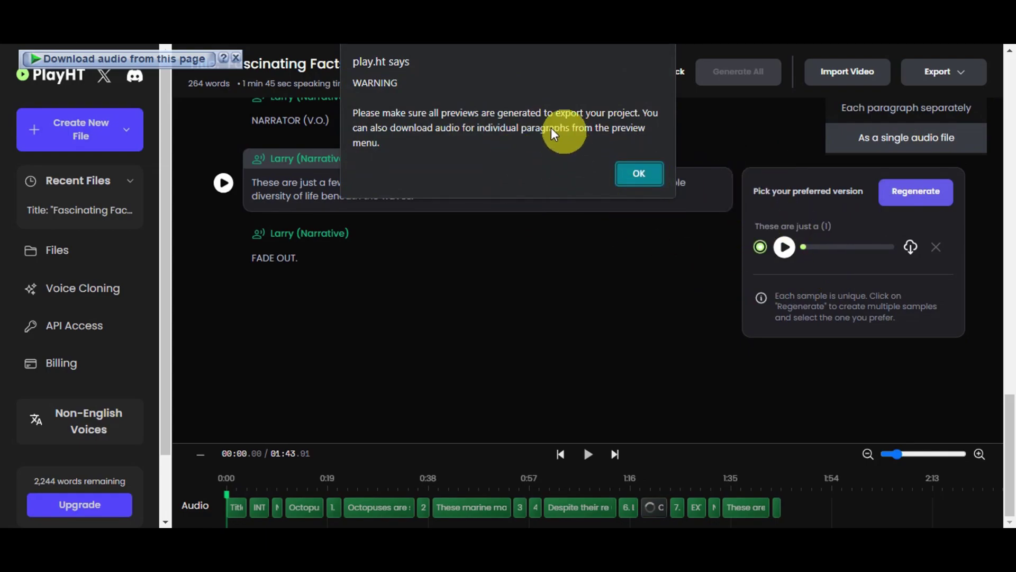
{"action": "left_click", "coordinate": [627, 176]}
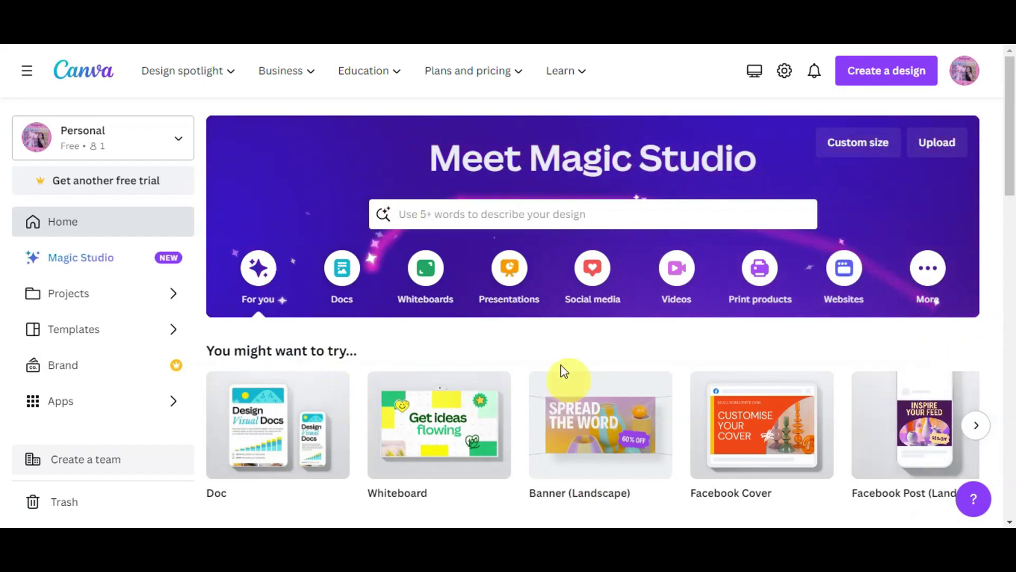
- Switch to Canva, search the templates for "youtube shorts videos" and browse the available designs
{"action": "left_click", "coordinate": [414, 212]}
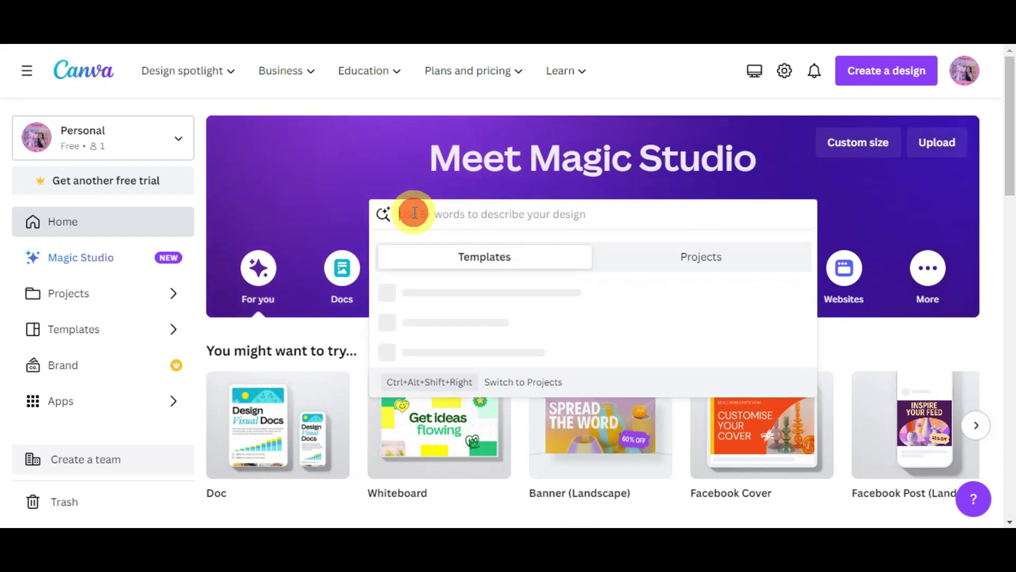
{"action": "type", "text": "youtube shorts"}
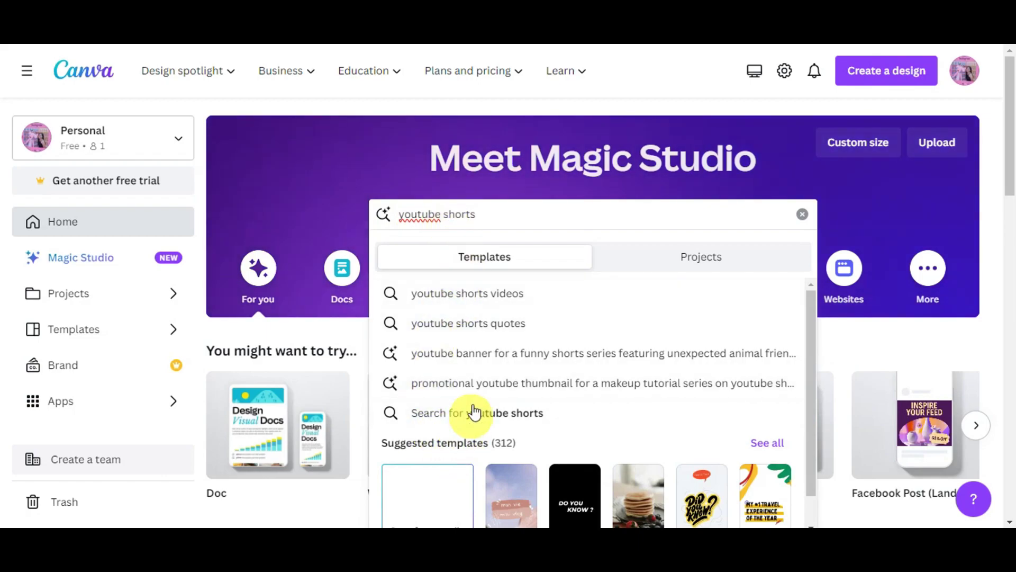
{"action": "left_click", "coordinate": [460, 295]}
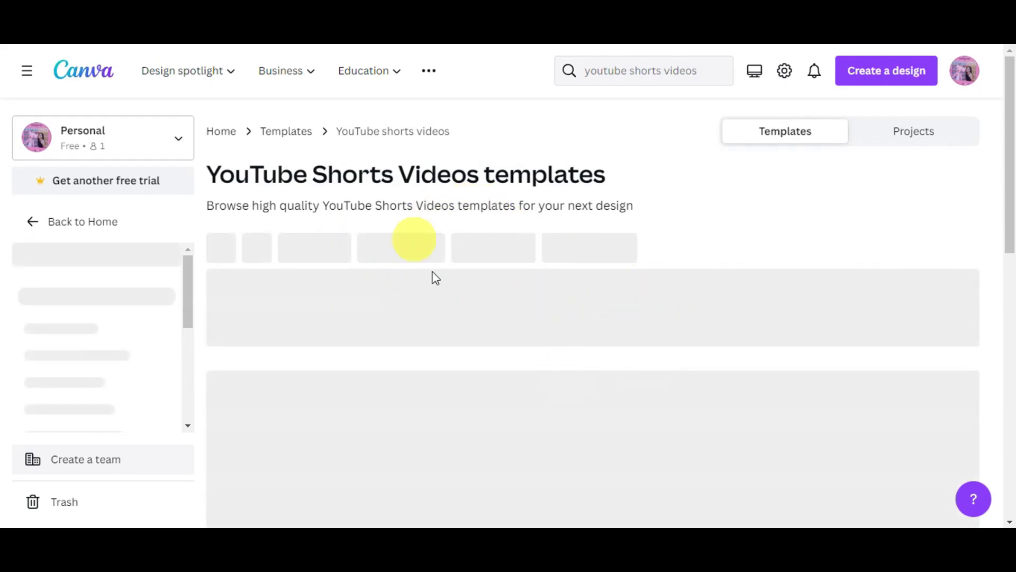
{"action": "scroll", "coordinate": [465, 365], "scroll_direction": "down", "scroll_amount": 5}
{"action": "scroll", "coordinate": [604, 329], "scroll_direction": "down", "scroll_amount": 15}
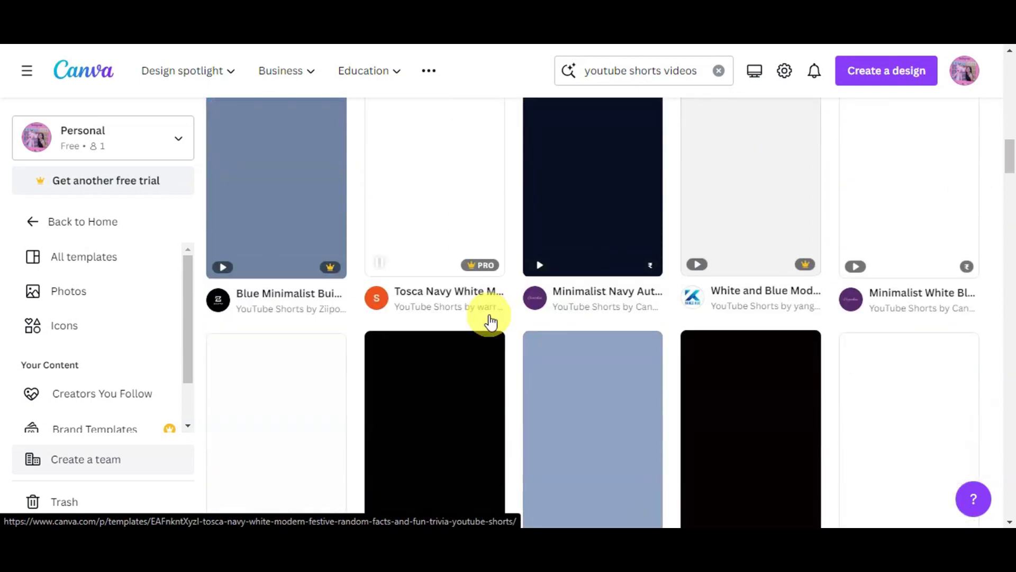
{"action": "scroll", "coordinate": [526, 370], "scroll_direction": "up", "scroll_amount": 10}
{"action": "scroll", "coordinate": [526, 375], "scroll_direction": "up", "scroll_amount": 8}
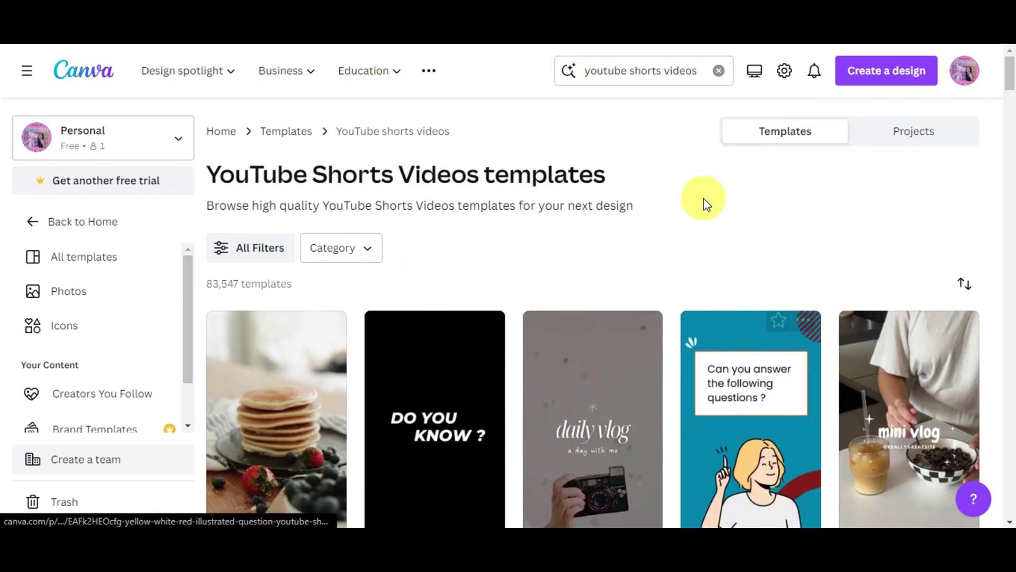
- Create a blank YouTube Shorts design and upload the exported Play.ht octopus voiceover audio file to it
{"action": "left_click", "coordinate": [900, 70]}
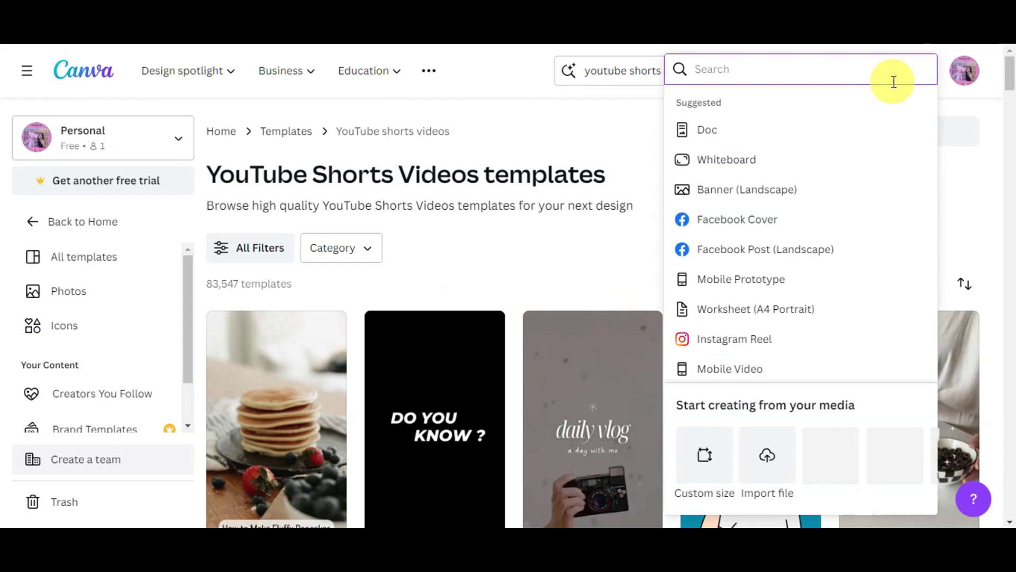
{"action": "type", "text": "youtube shorts"}
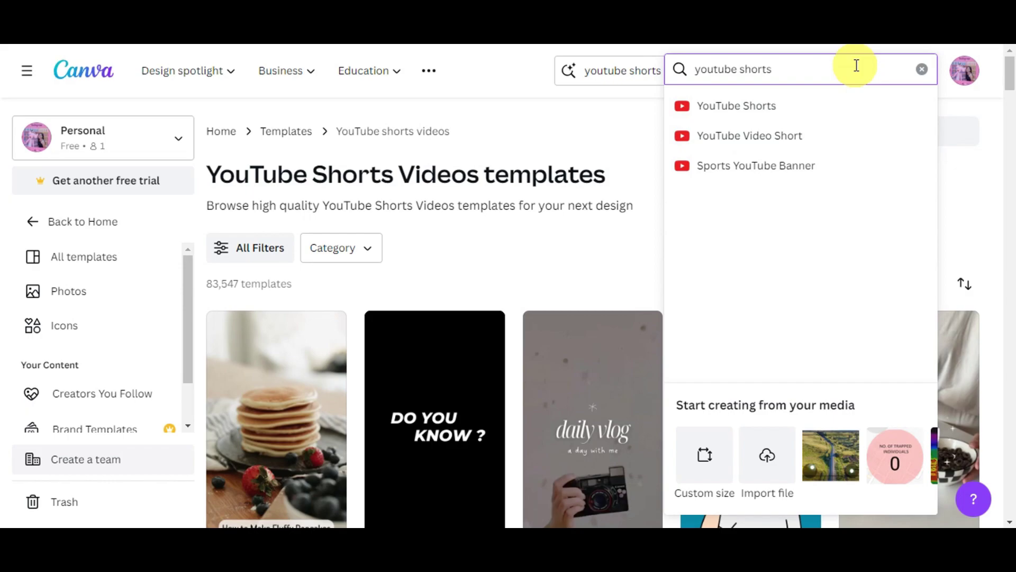
{"action": "left_click", "coordinate": [733, 106]}
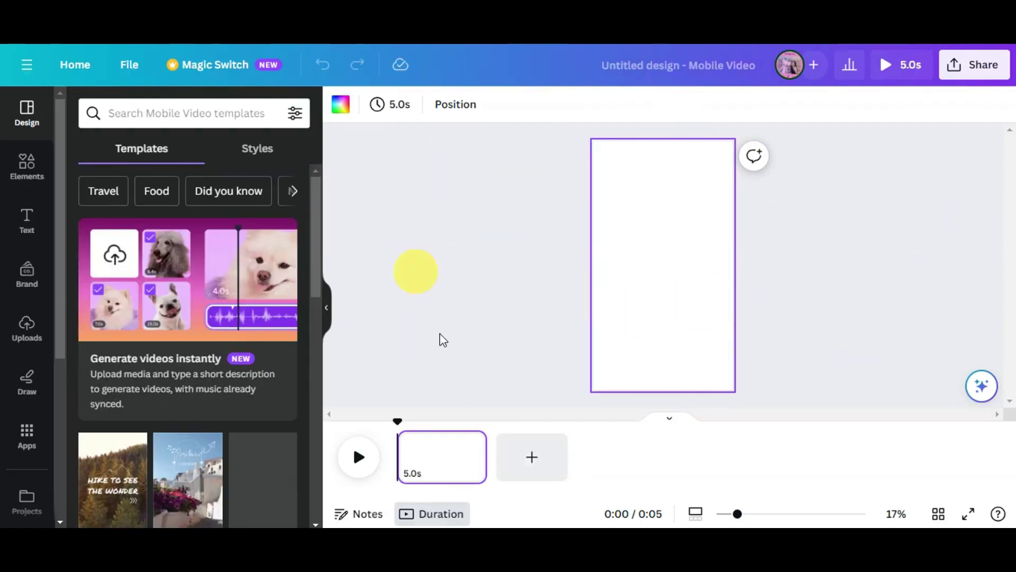
{"action": "left_click", "coordinate": [26, 328]}
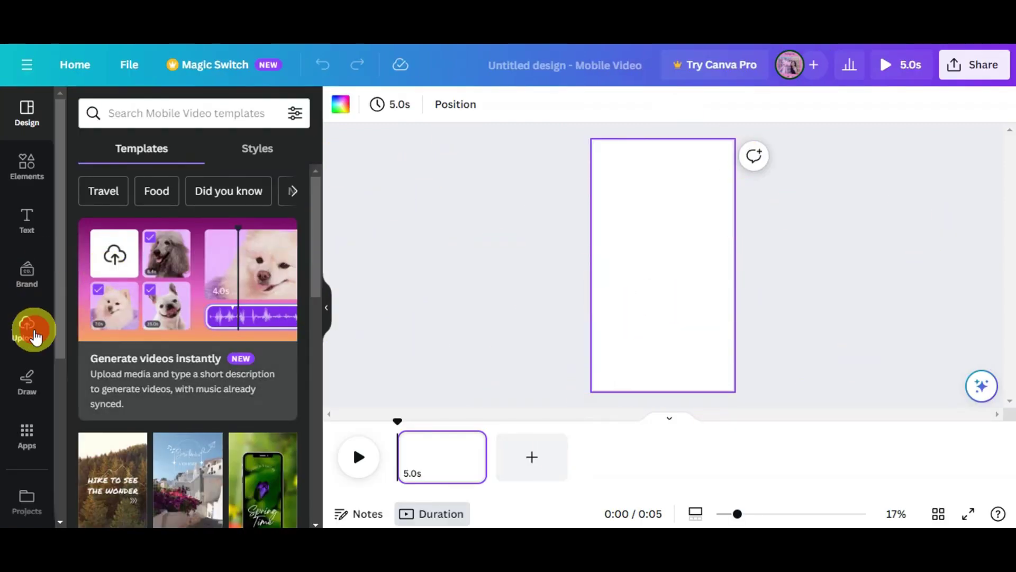
{"action": "left_click_drag", "start_coordinate": [75, 340], "coordinate": [210, 305]}
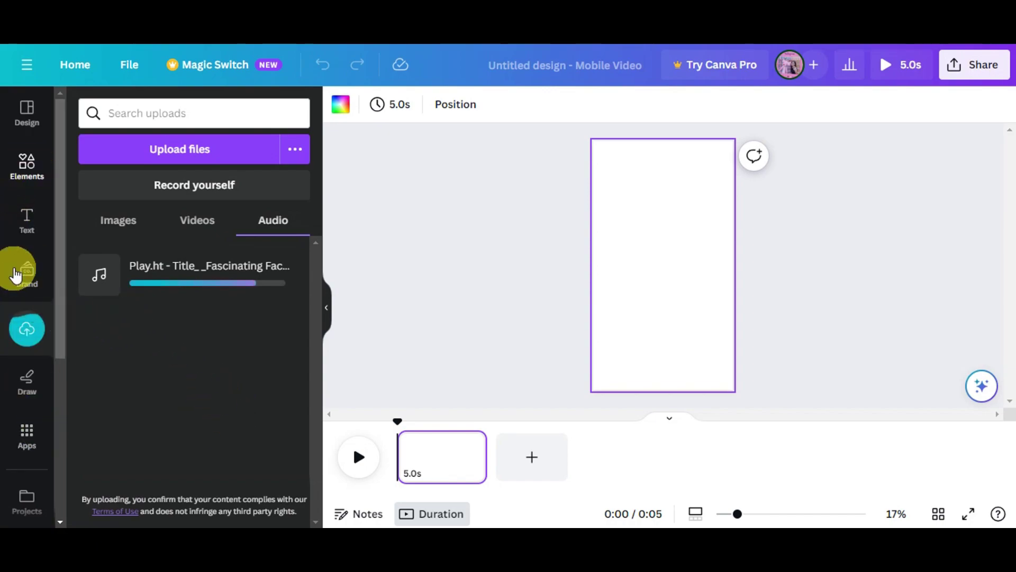
- Search the stock video library for "animals"
{"action": "scroll", "coordinate": [27, 280], "scroll_direction": "down", "scroll_amount": 4}
{"action": "left_click", "coordinate": [29, 336]}
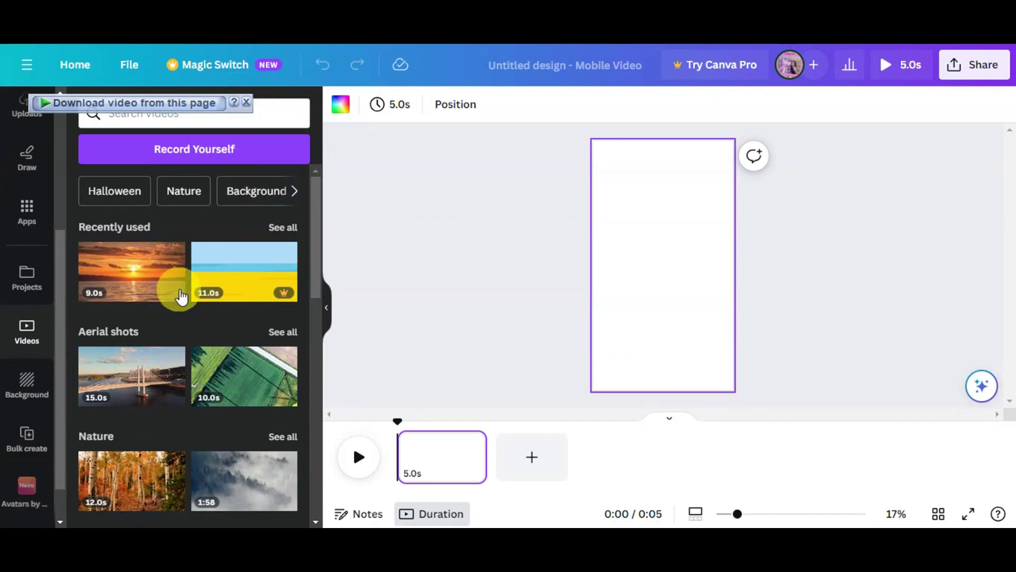
{"action": "scroll", "coordinate": [177, 290], "scroll_direction": "down", "scroll_amount": 3}
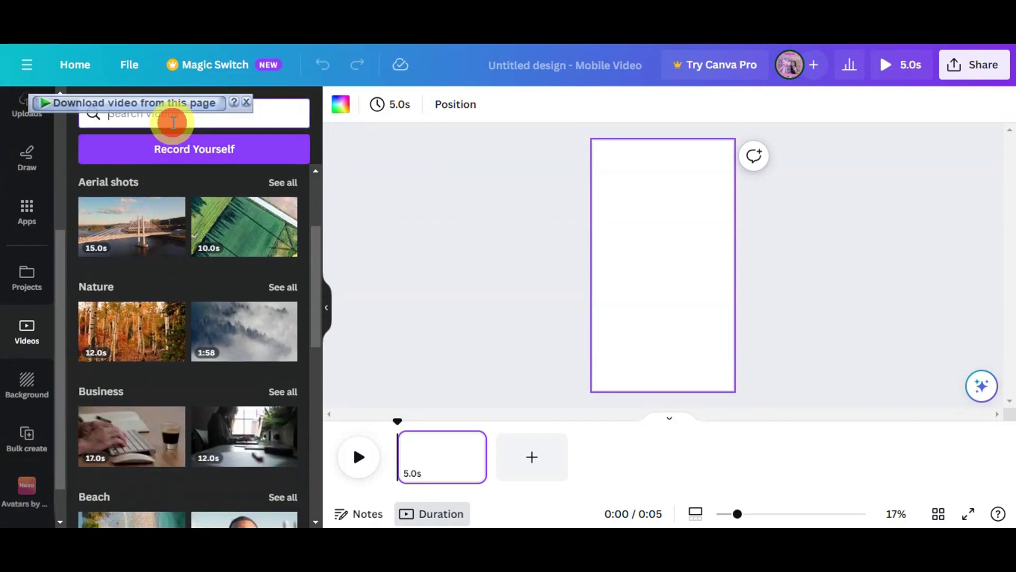
{"action": "type", "text": "an"}
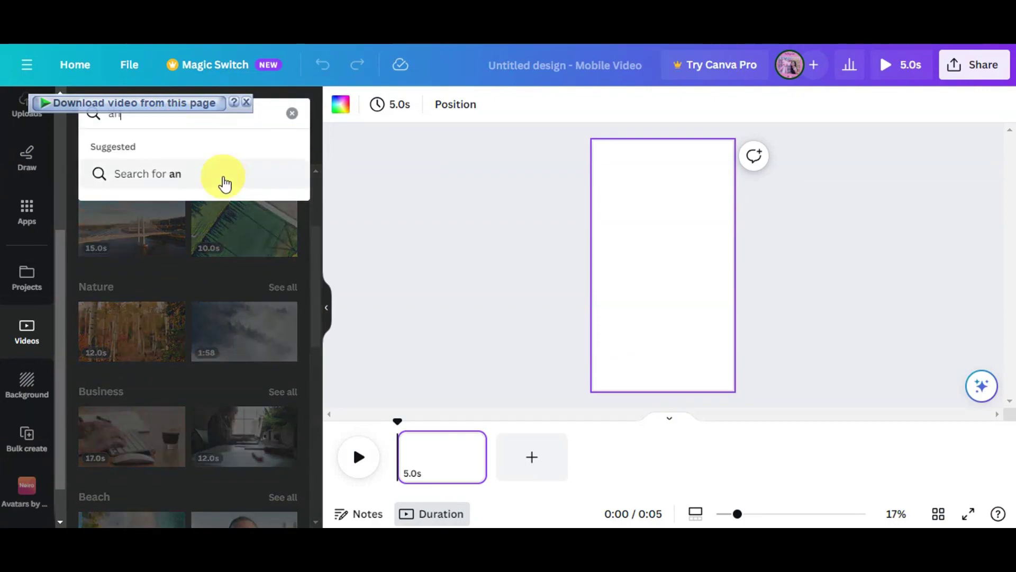
{"action": "type", "text": "ima;s"}
{"action": "key", "text": "BackSpace"}
{"action": "key", "text": "BackSpace"}
{"action": "type", "text": "ls"}
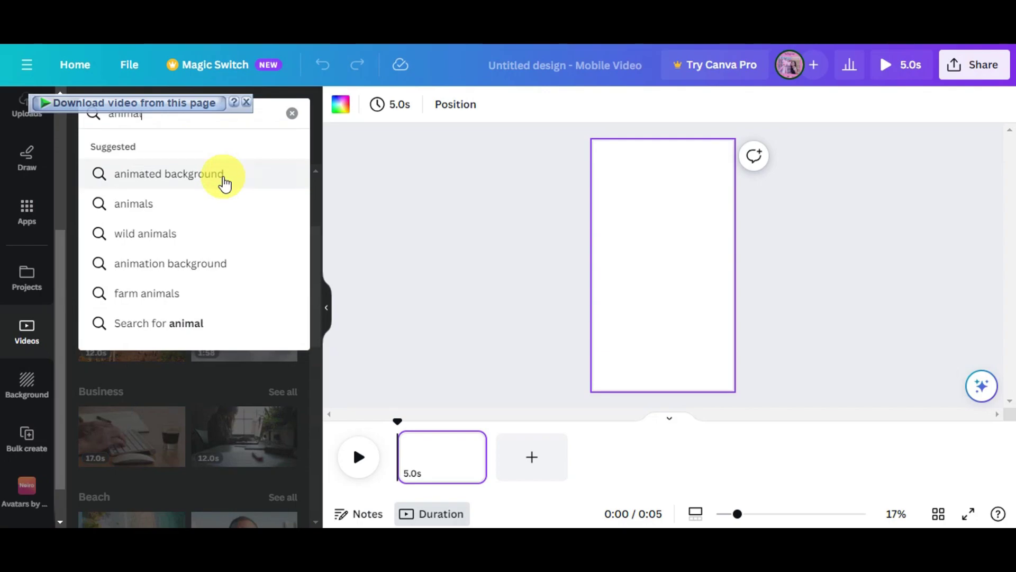
{"action": "key", "text": "Return"}
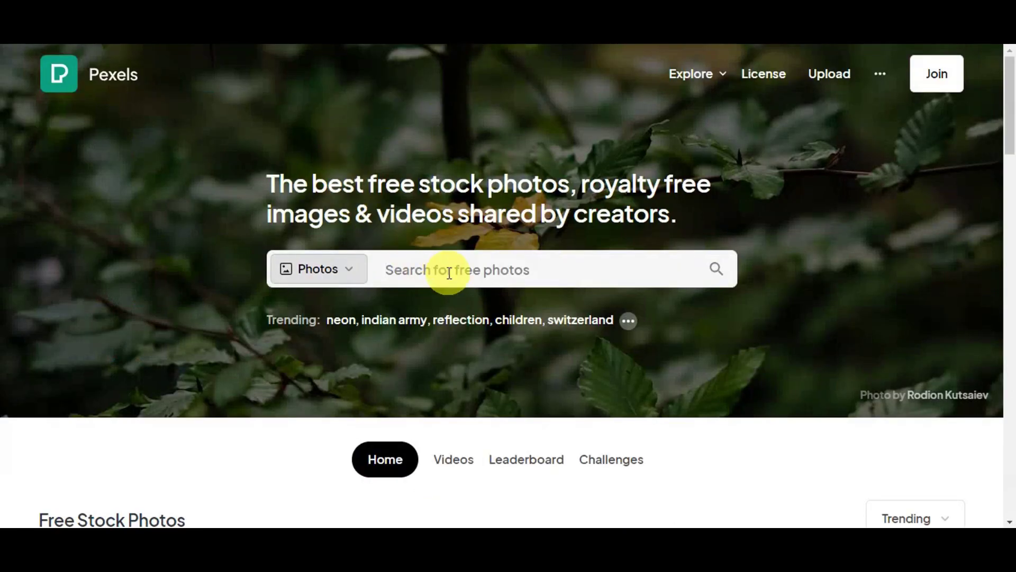
- Switch to Pexels, search the free stock photos for "animals" and browse the results
{"action": "left_click", "coordinate": [449, 273]}
{"action": "type", "text": "animals"}
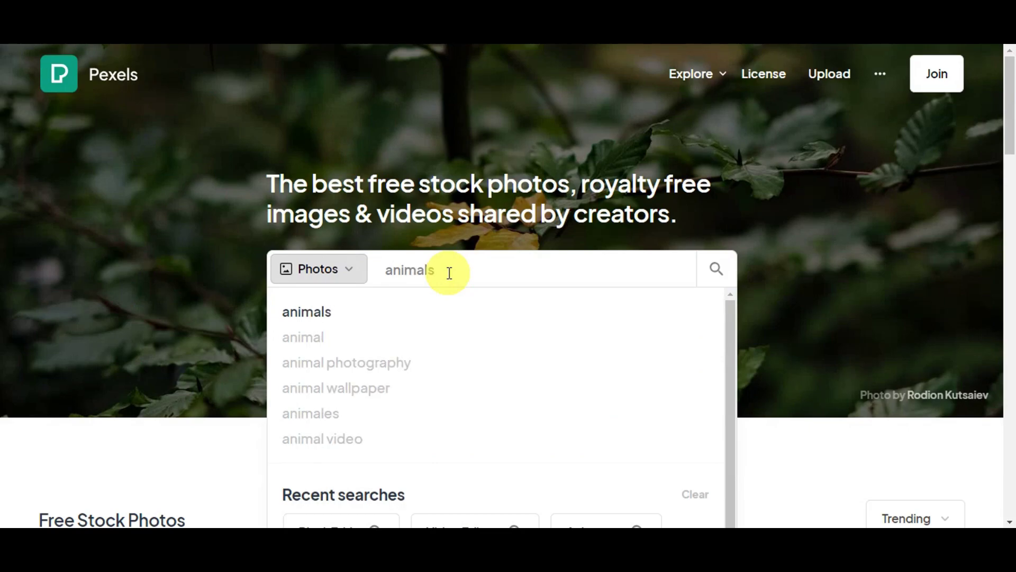
{"action": "key", "text": "Return"}
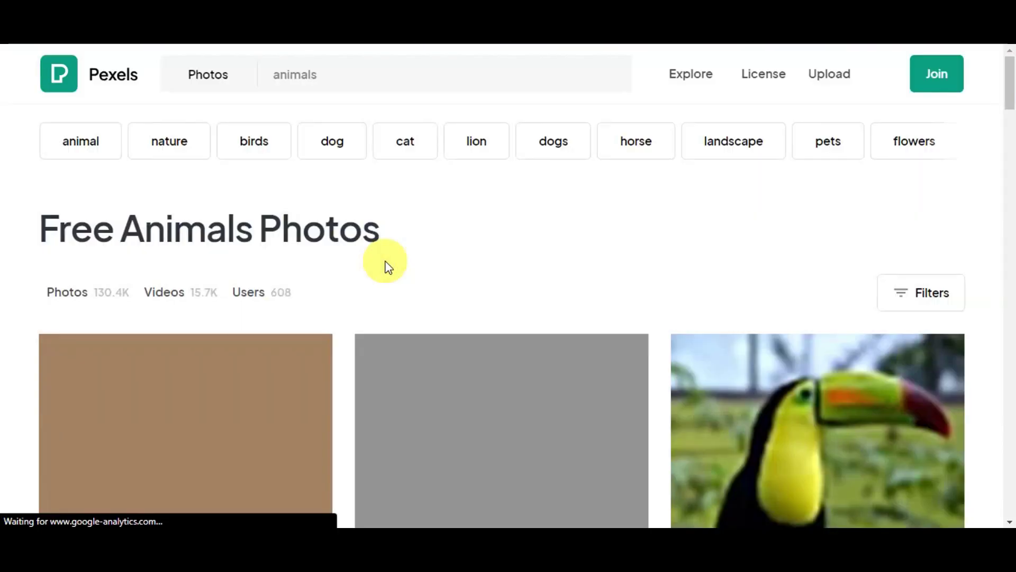
{"action": "scroll", "coordinate": [434, 280], "scroll_direction": "down", "scroll_amount": 13}
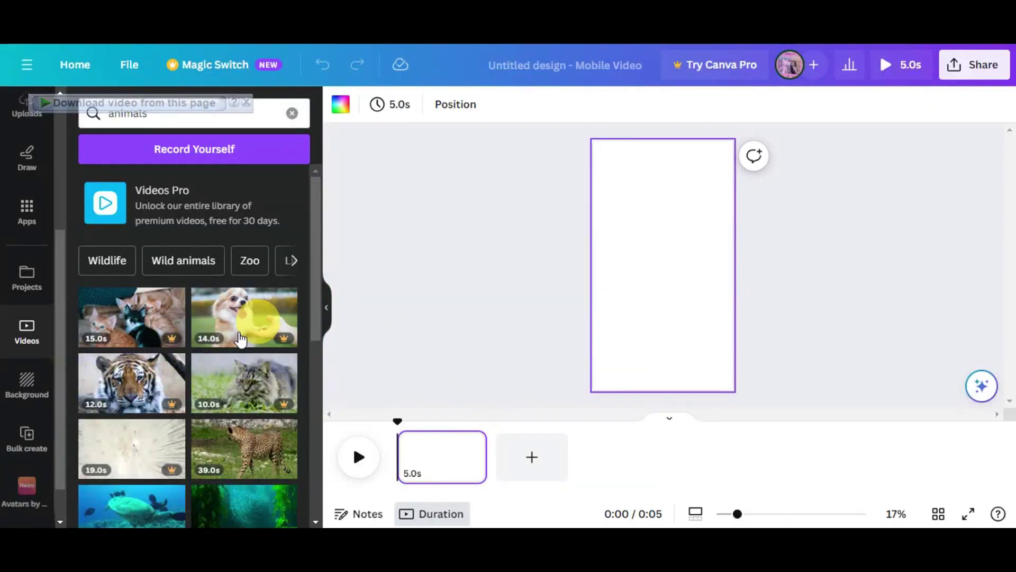
- Switch back to Canva and place the 13-second penguins video from the animals results on the blank page
{"action": "scroll", "coordinate": [212, 402], "scroll_direction": "down", "scroll_amount": 5}
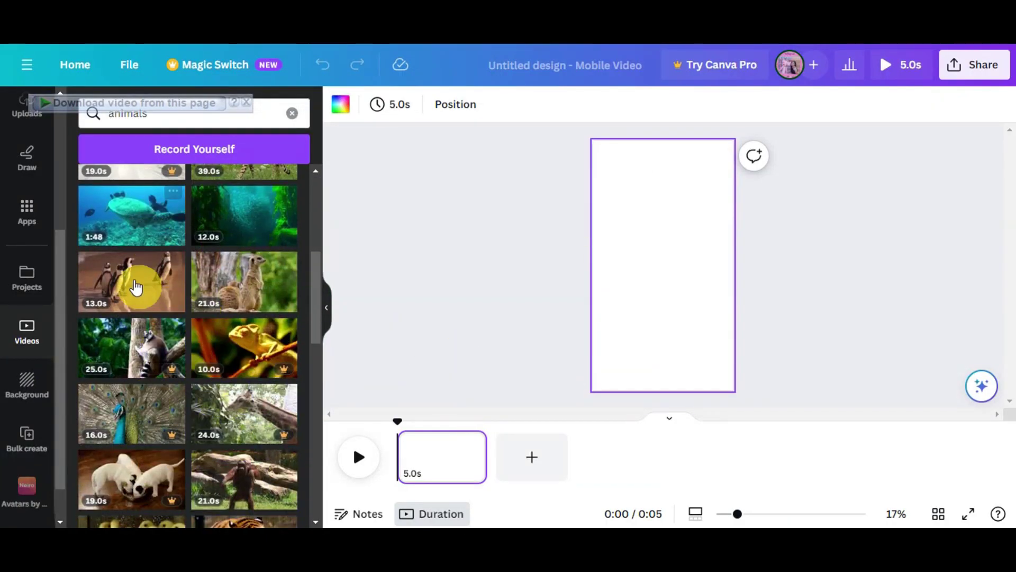
{"action": "left_click_drag", "start_coordinate": [127, 301], "coordinate": [649, 275]}
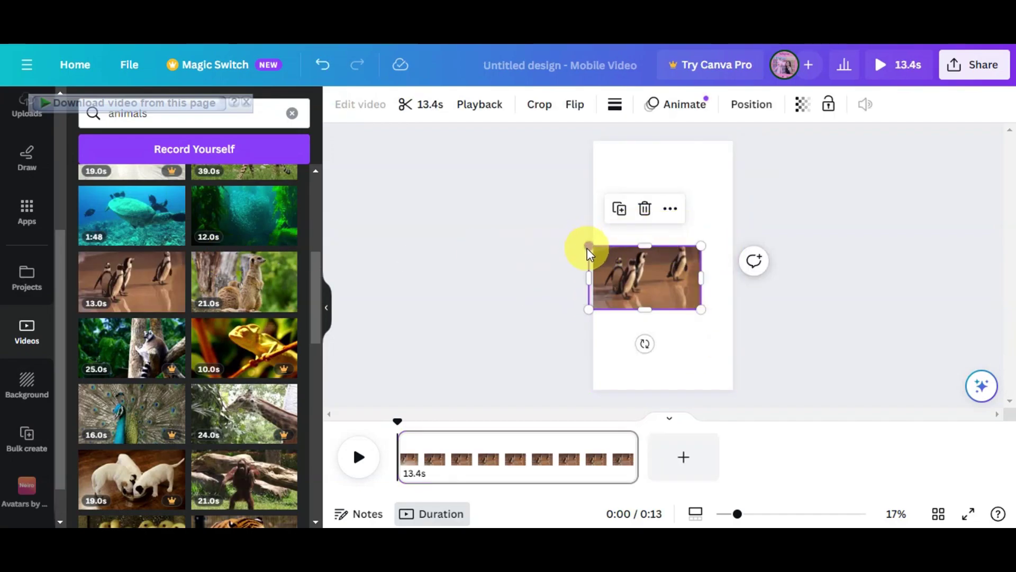
- Enlarge and reposition the penguins video until it fills the whole vertical page
{"action": "left_click_drag", "start_coordinate": [583, 236], "coordinate": [456, 168]}
{"action": "left_click_drag", "start_coordinate": [658, 272], "coordinate": [736, 234]}
{"action": "left_click_drag", "start_coordinate": [523, 284], "coordinate": [327, 410]}
{"action": "left_click", "coordinate": [852, 290]}
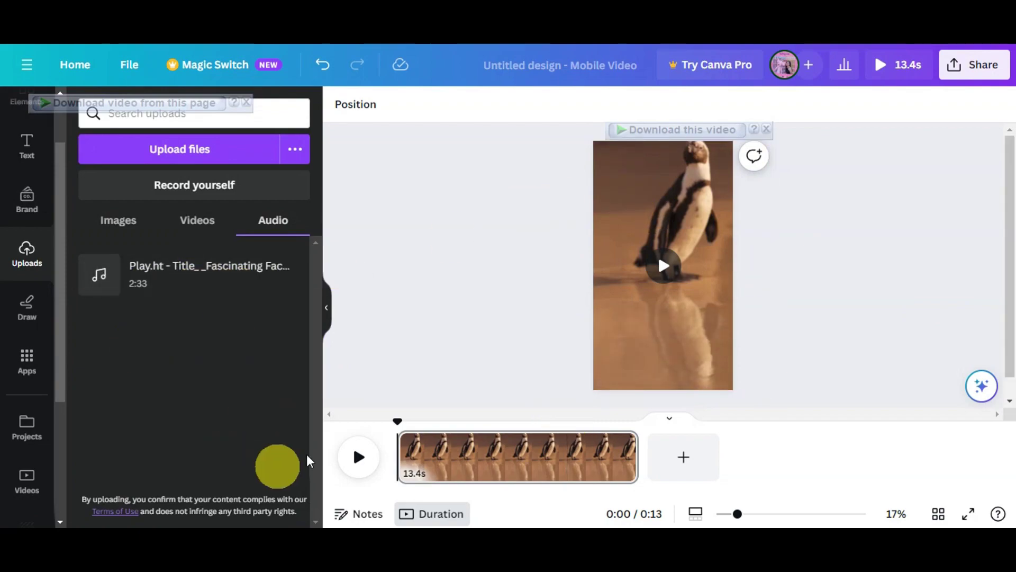
- Add the uploaded Play.ht voiceover to the timeline beneath the penguins clip, aligned with the start of the page
{"action": "mouse_move", "coordinate": [178, 299]}
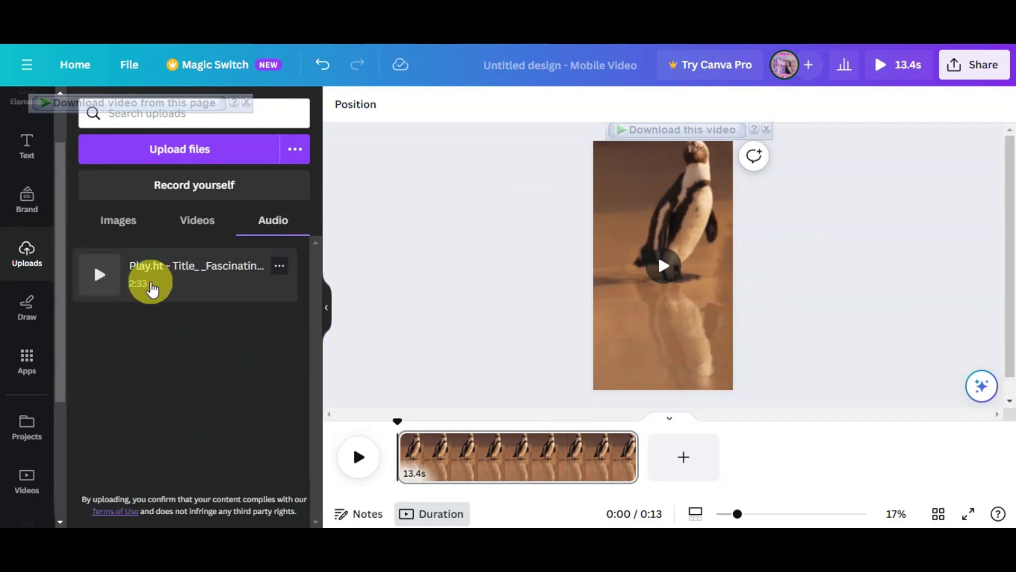
{"action": "left_click_drag", "start_coordinate": [205, 268], "coordinate": [446, 437]}
{"action": "left_click_drag", "start_coordinate": [112, 259], "coordinate": [423, 453]}
{"action": "mouse_move", "coordinate": [446, 473]}
{"action": "left_mouse_down"}
{"action": "mouse_move", "coordinate": [529, 479]}
{"action": "mouse_move", "coordinate": [444, 474]}
{"action": "mouse_move", "coordinate": [461, 470]}
{"action": "left_mouse_up"}
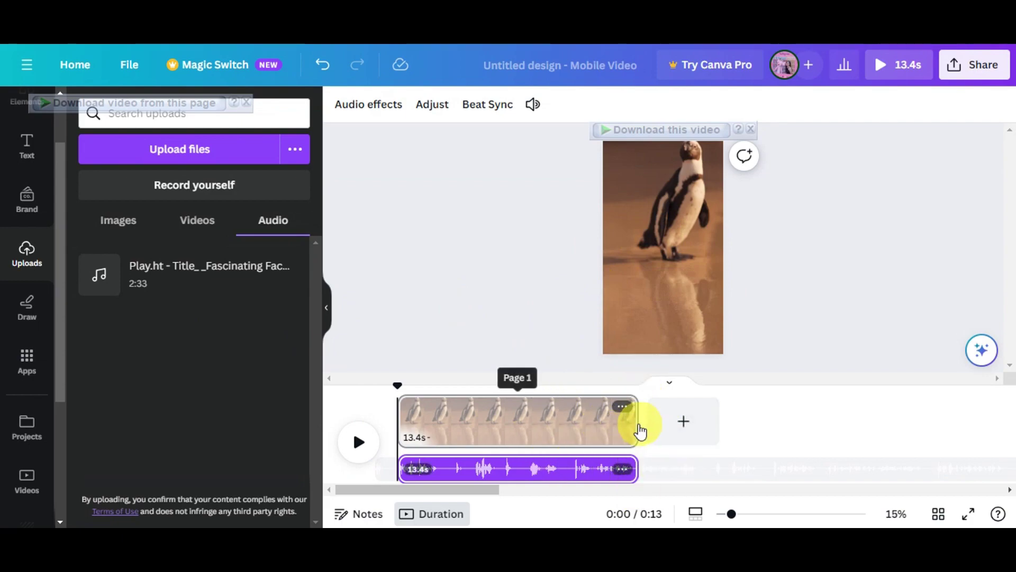
{"action": "left_click", "coordinate": [600, 422]}
{"action": "left_click", "coordinate": [475, 394]}
{"action": "left_click_drag", "start_coordinate": [603, 415], "coordinate": [624, 434]}
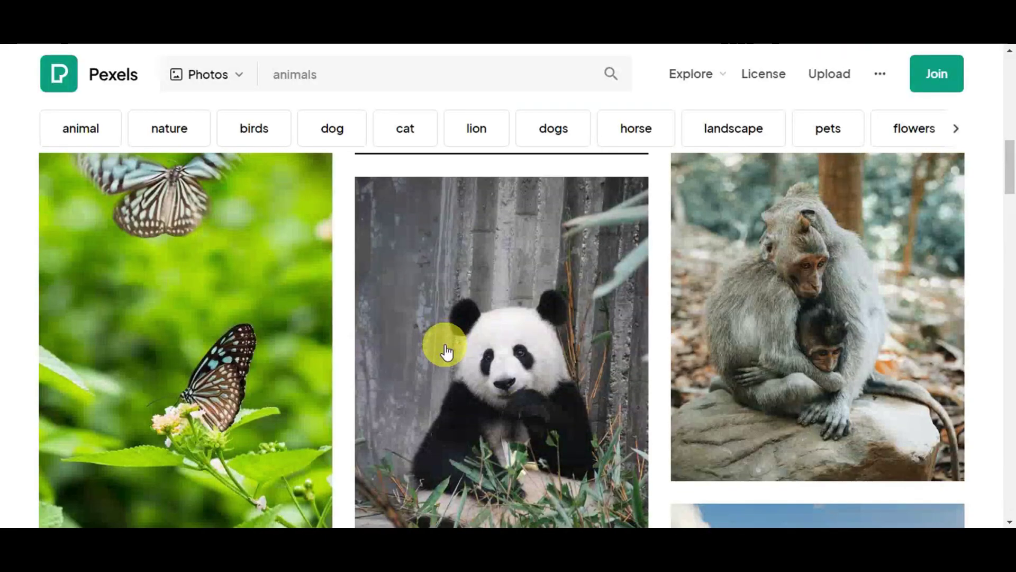
- Switch to Pexels and browse further through the free "animals" photos
{"action": "scroll", "coordinate": [446, 351], "scroll_direction": "down", "scroll_amount": 5}
{"action": "scroll", "coordinate": [446, 351], "scroll_direction": "down", "scroll_amount": 15}
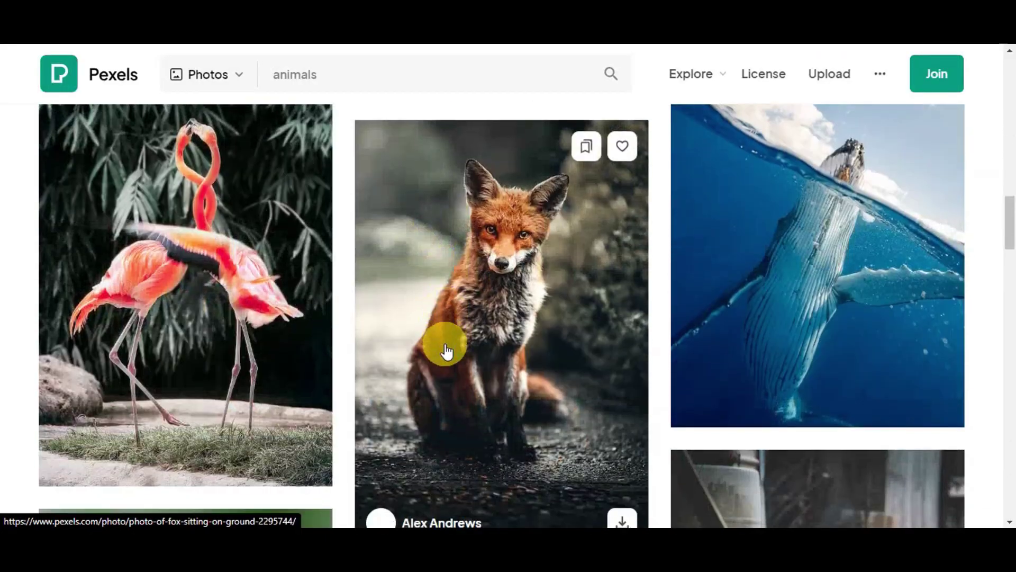
{"action": "scroll", "coordinate": [444, 347], "scroll_direction": "down", "scroll_amount": 5}
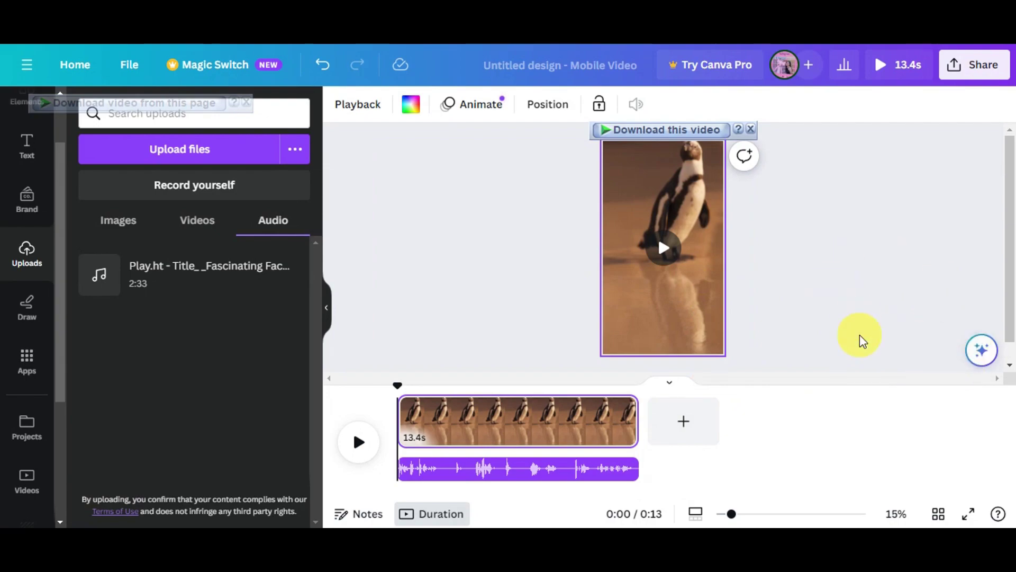
- Switch back to Canva, preview the penguins video and look through the available design templates, text styles and elements
{"action": "scroll", "coordinate": [37, 265], "scroll_direction": "up", "scroll_amount": 1}
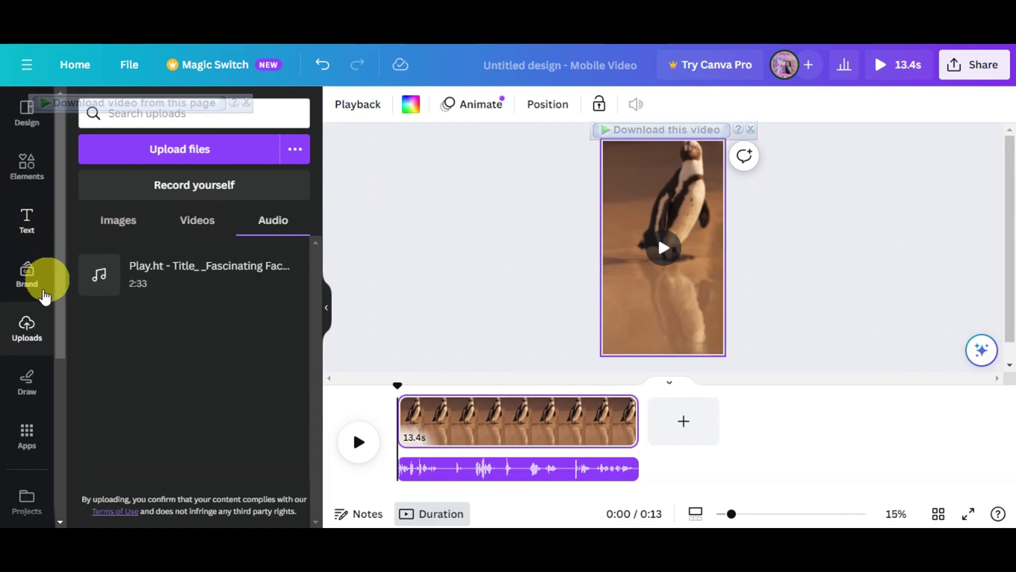
{"action": "scroll", "coordinate": [34, 291], "scroll_direction": "down", "scroll_amount": 4}
{"action": "scroll", "coordinate": [33, 326], "scroll_direction": "down", "scroll_amount": 1}
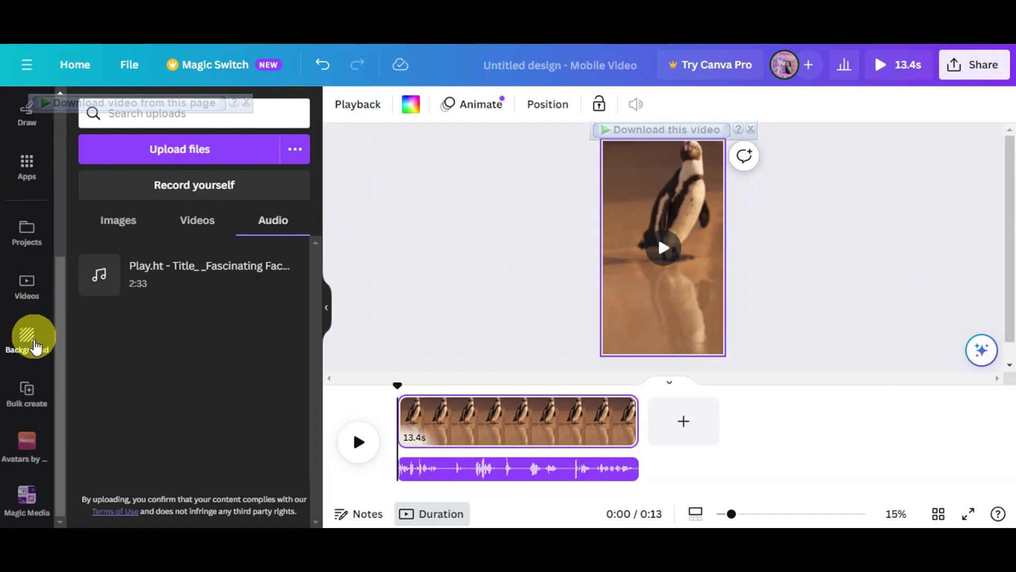
{"action": "left_click", "coordinate": [27, 340]}
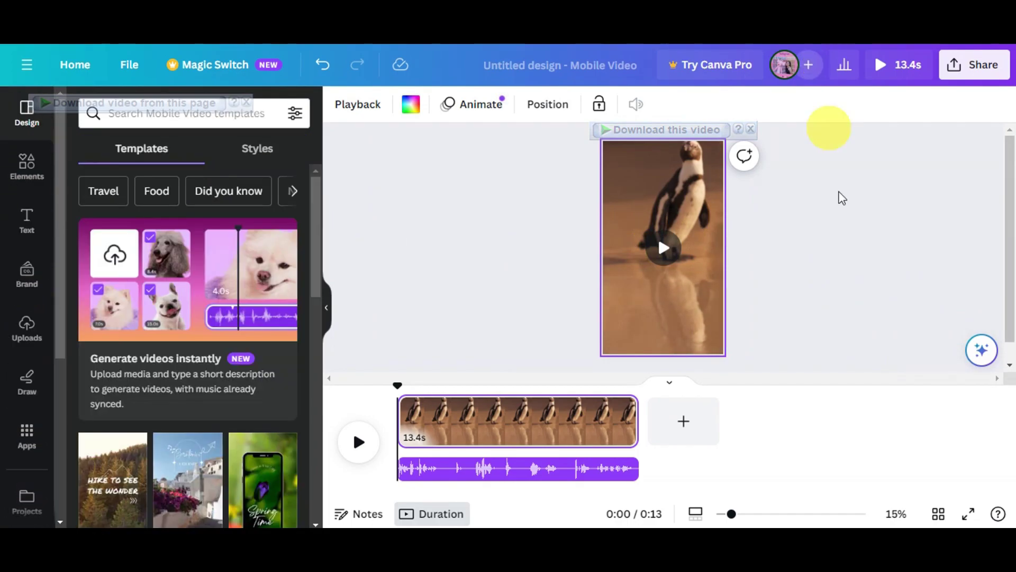
{"action": "left_click", "coordinate": [948, 242]}
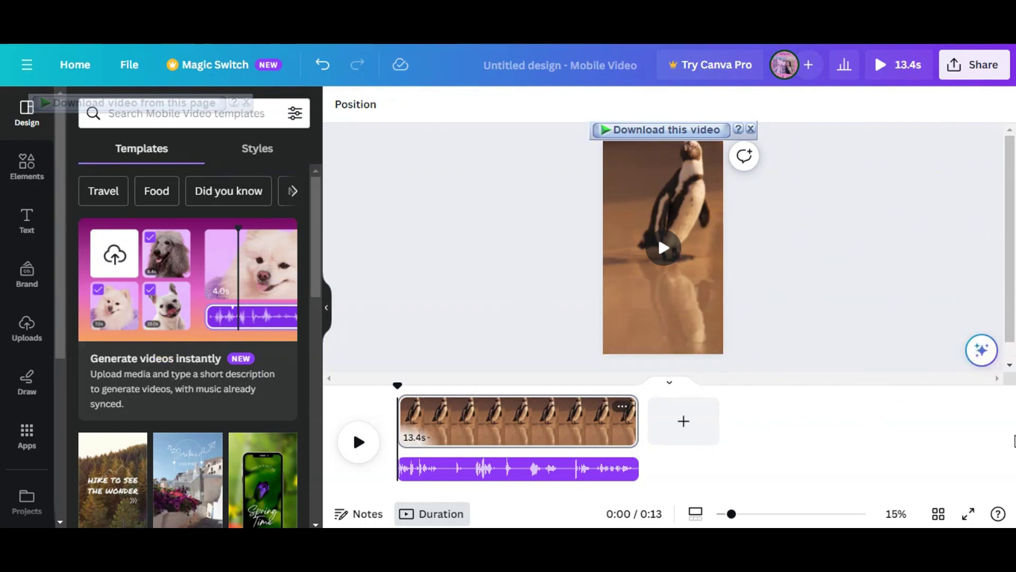
{"action": "left_click", "coordinate": [668, 247]}
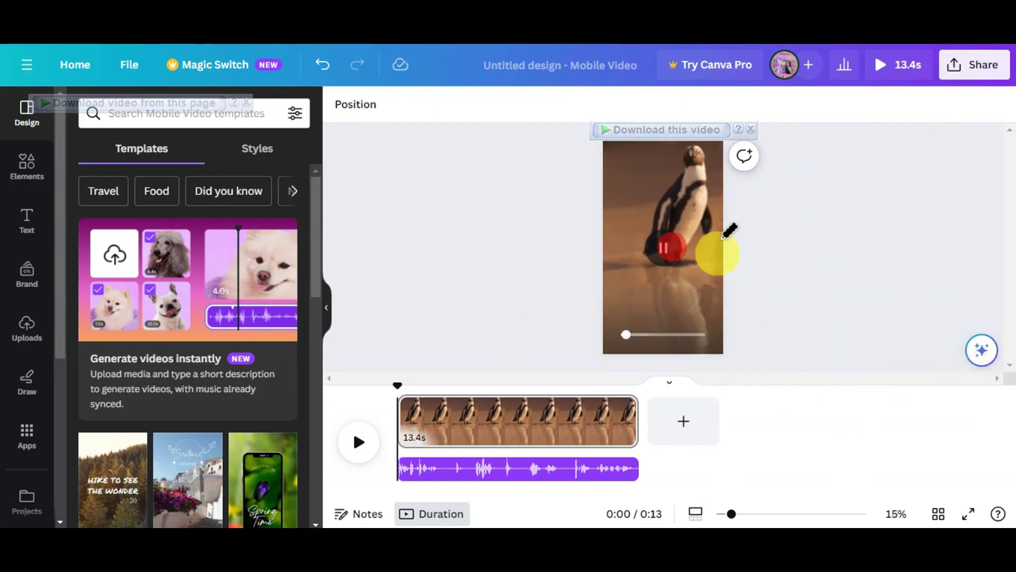
{"action": "left_click", "coordinate": [29, 218]}
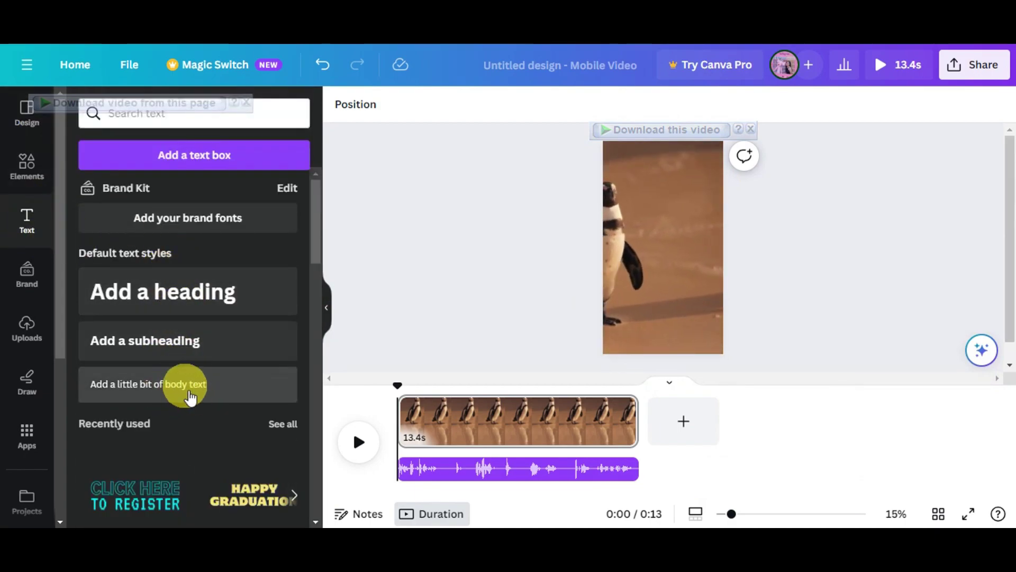
{"action": "left_click", "coordinate": [24, 169]}
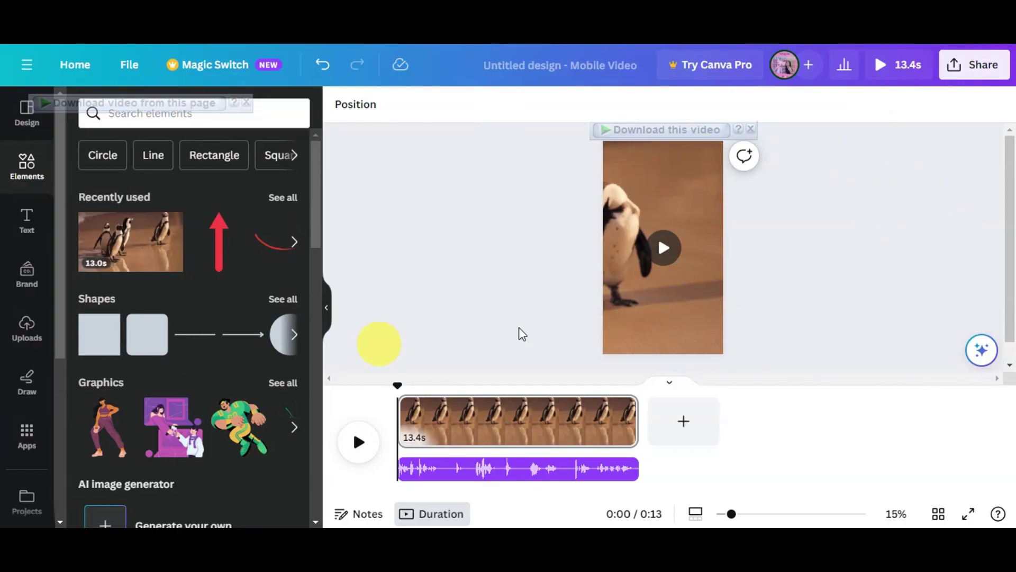
- Open the design's download settings and choose MP4 Video as the file type
{"action": "left_click", "coordinate": [957, 64]}
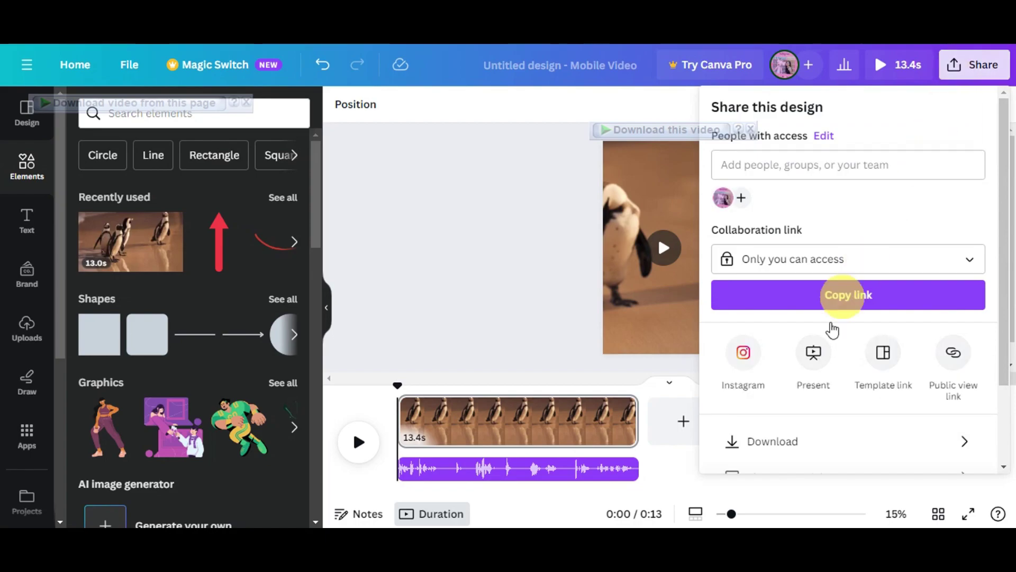
{"action": "left_click", "coordinate": [768, 444]}
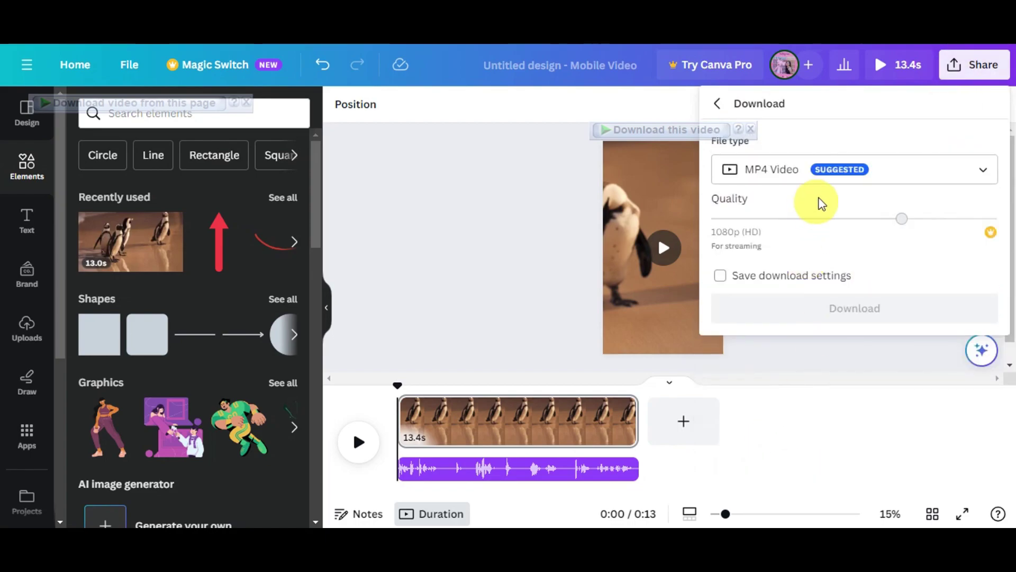
{"action": "left_click", "coordinate": [775, 183]}
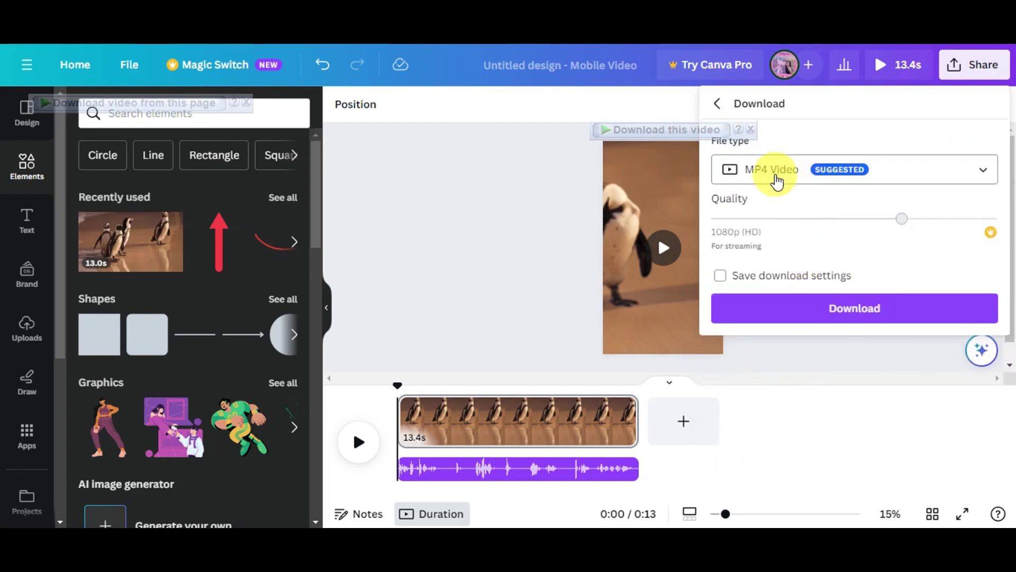
{"action": "left_click", "coordinate": [808, 168]}
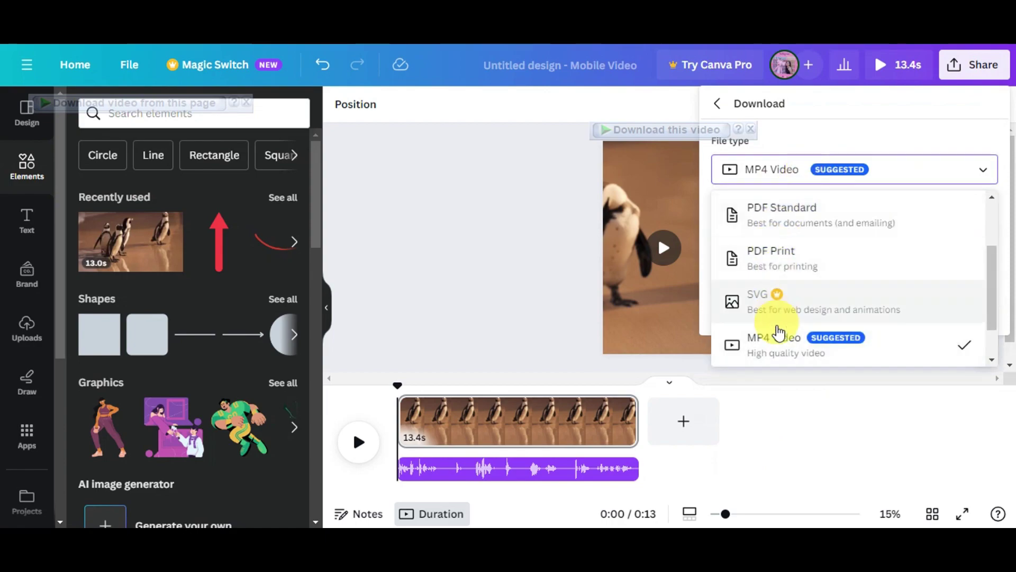
{"action": "left_click", "coordinate": [781, 339]}
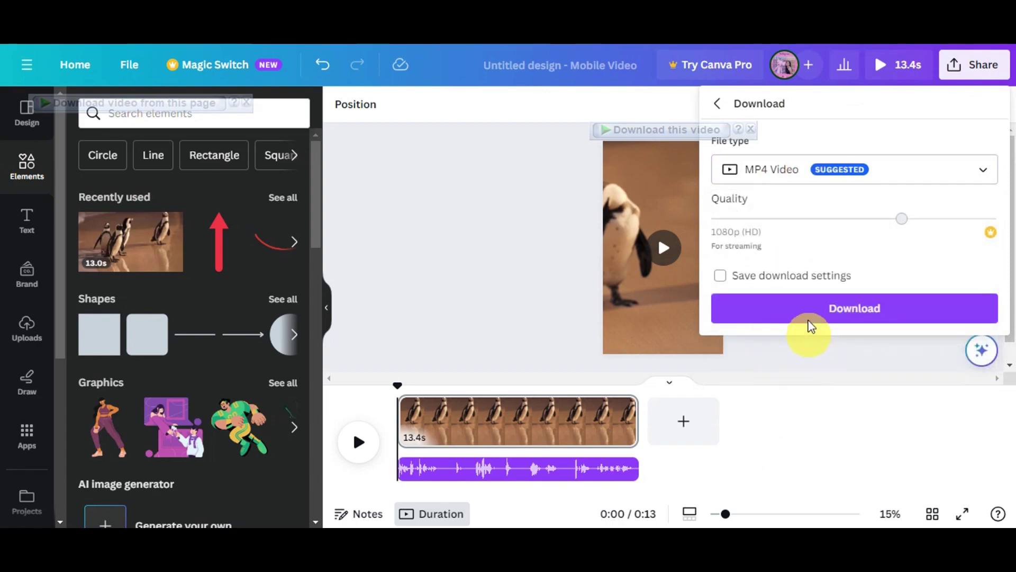
{"action": "left_click", "coordinate": [774, 329]}
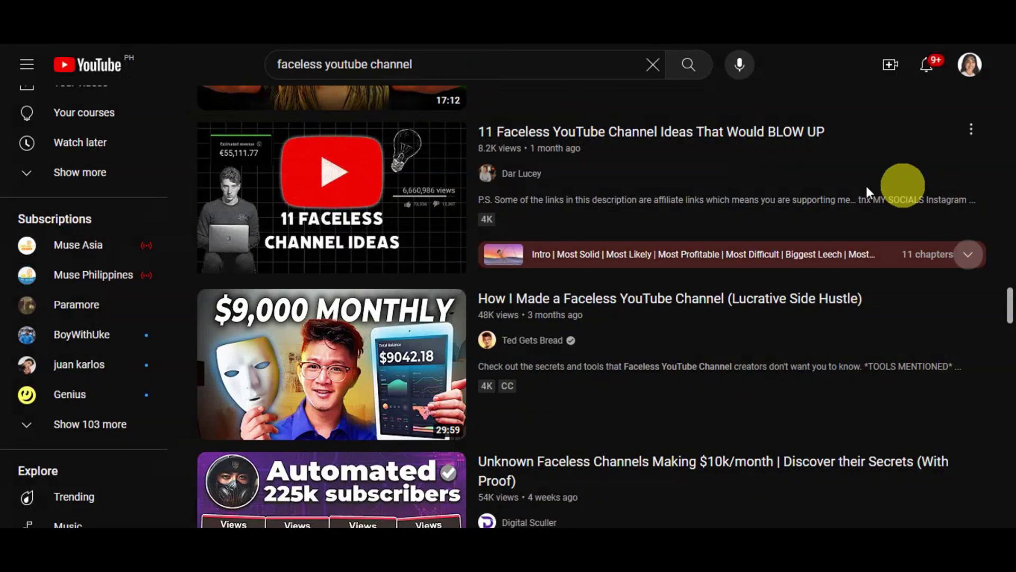
- Switch to YouTube and browse the search results for "faceless youtube channel"
{"action": "mouse_move", "coordinate": [894, 335]}
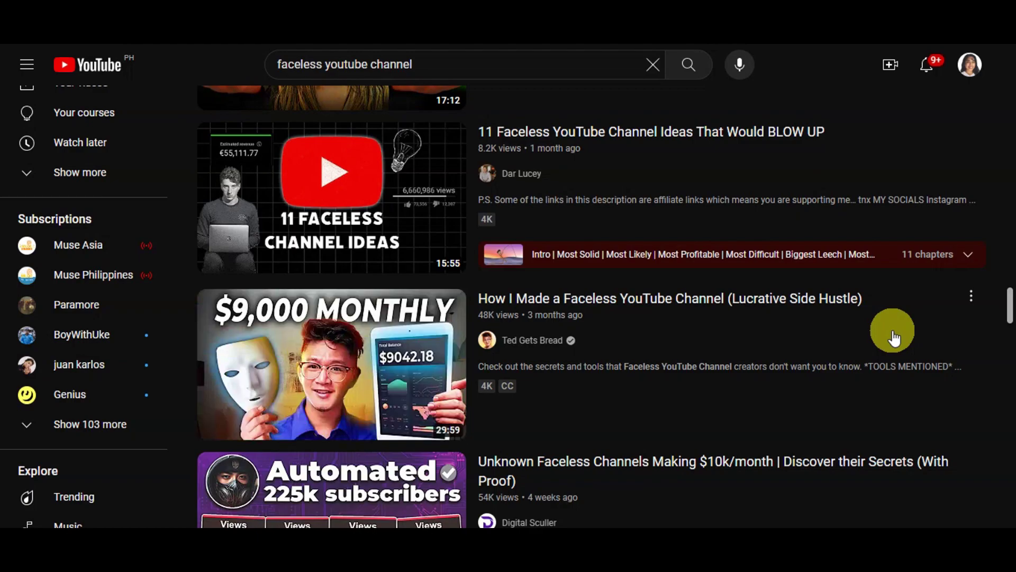
{"action": "scroll", "coordinate": [922, 293], "scroll_direction": "down", "scroll_amount": 9}
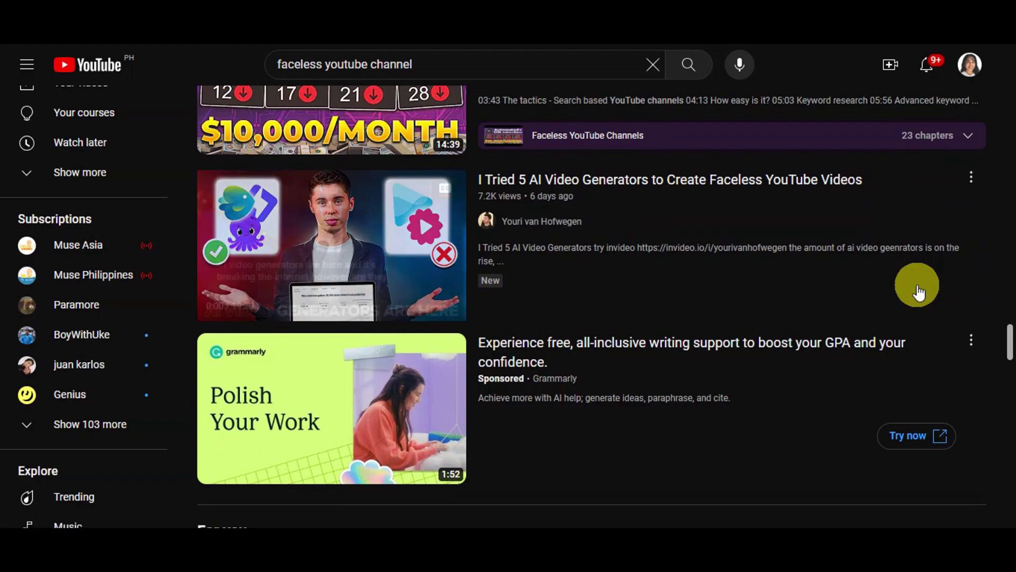
{"action": "scroll", "coordinate": [899, 341], "scroll_direction": "down", "scroll_amount": 6}
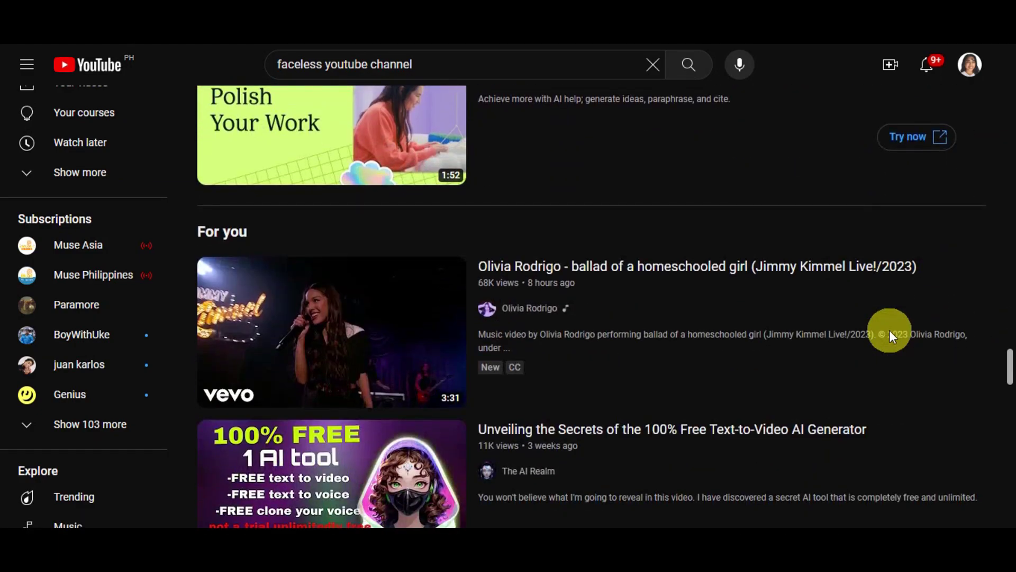
{"action": "scroll", "coordinate": [889, 333], "scroll_direction": "down", "scroll_amount": 7}
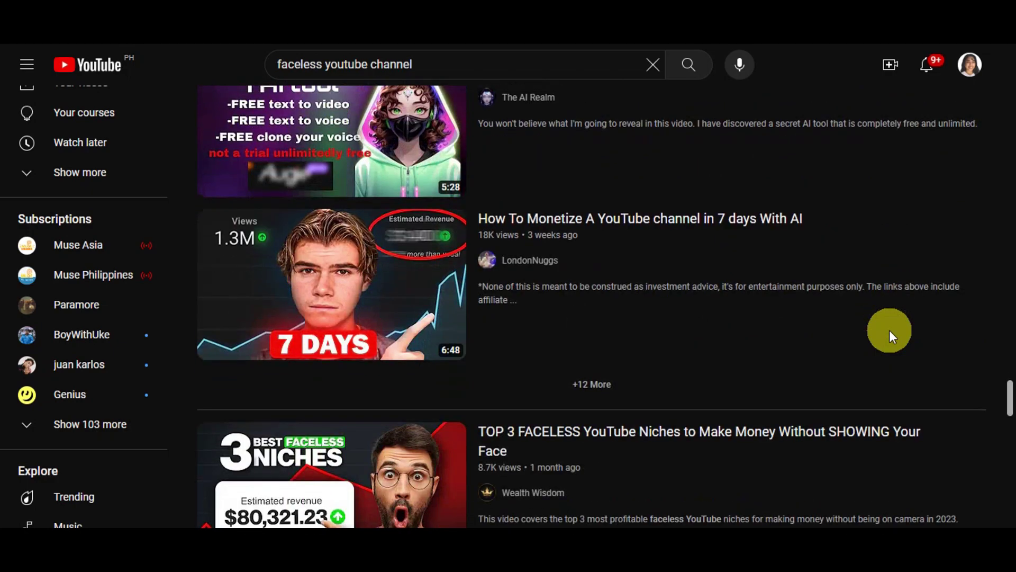
{"action": "scroll", "coordinate": [889, 334], "scroll_direction": "down", "scroll_amount": 3}
{"action": "scroll", "coordinate": [889, 334], "scroll_direction": "down", "scroll_amount": 3}
{"action": "scroll", "coordinate": [889, 329], "scroll_direction": "down", "scroll_amount": 8}
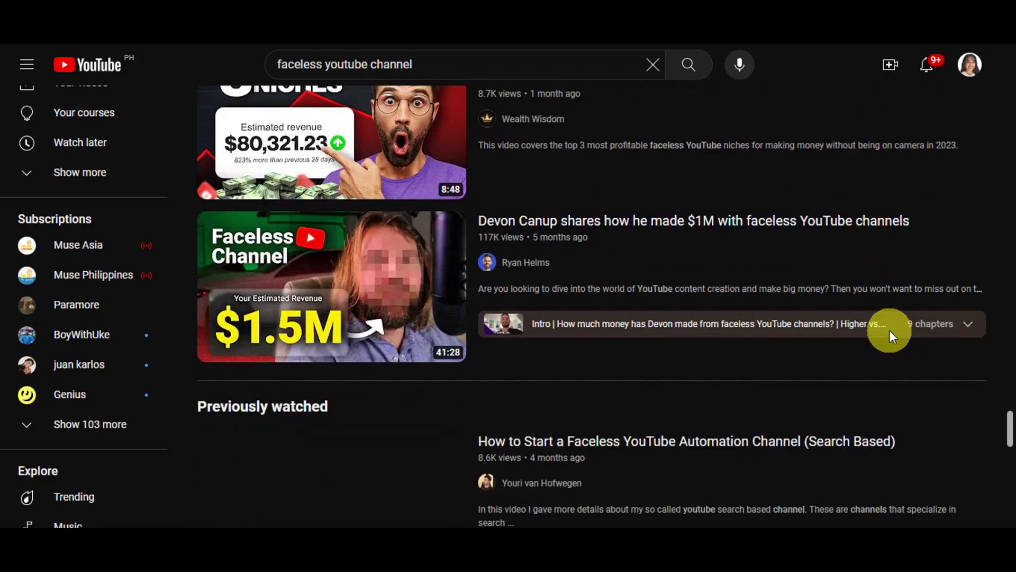